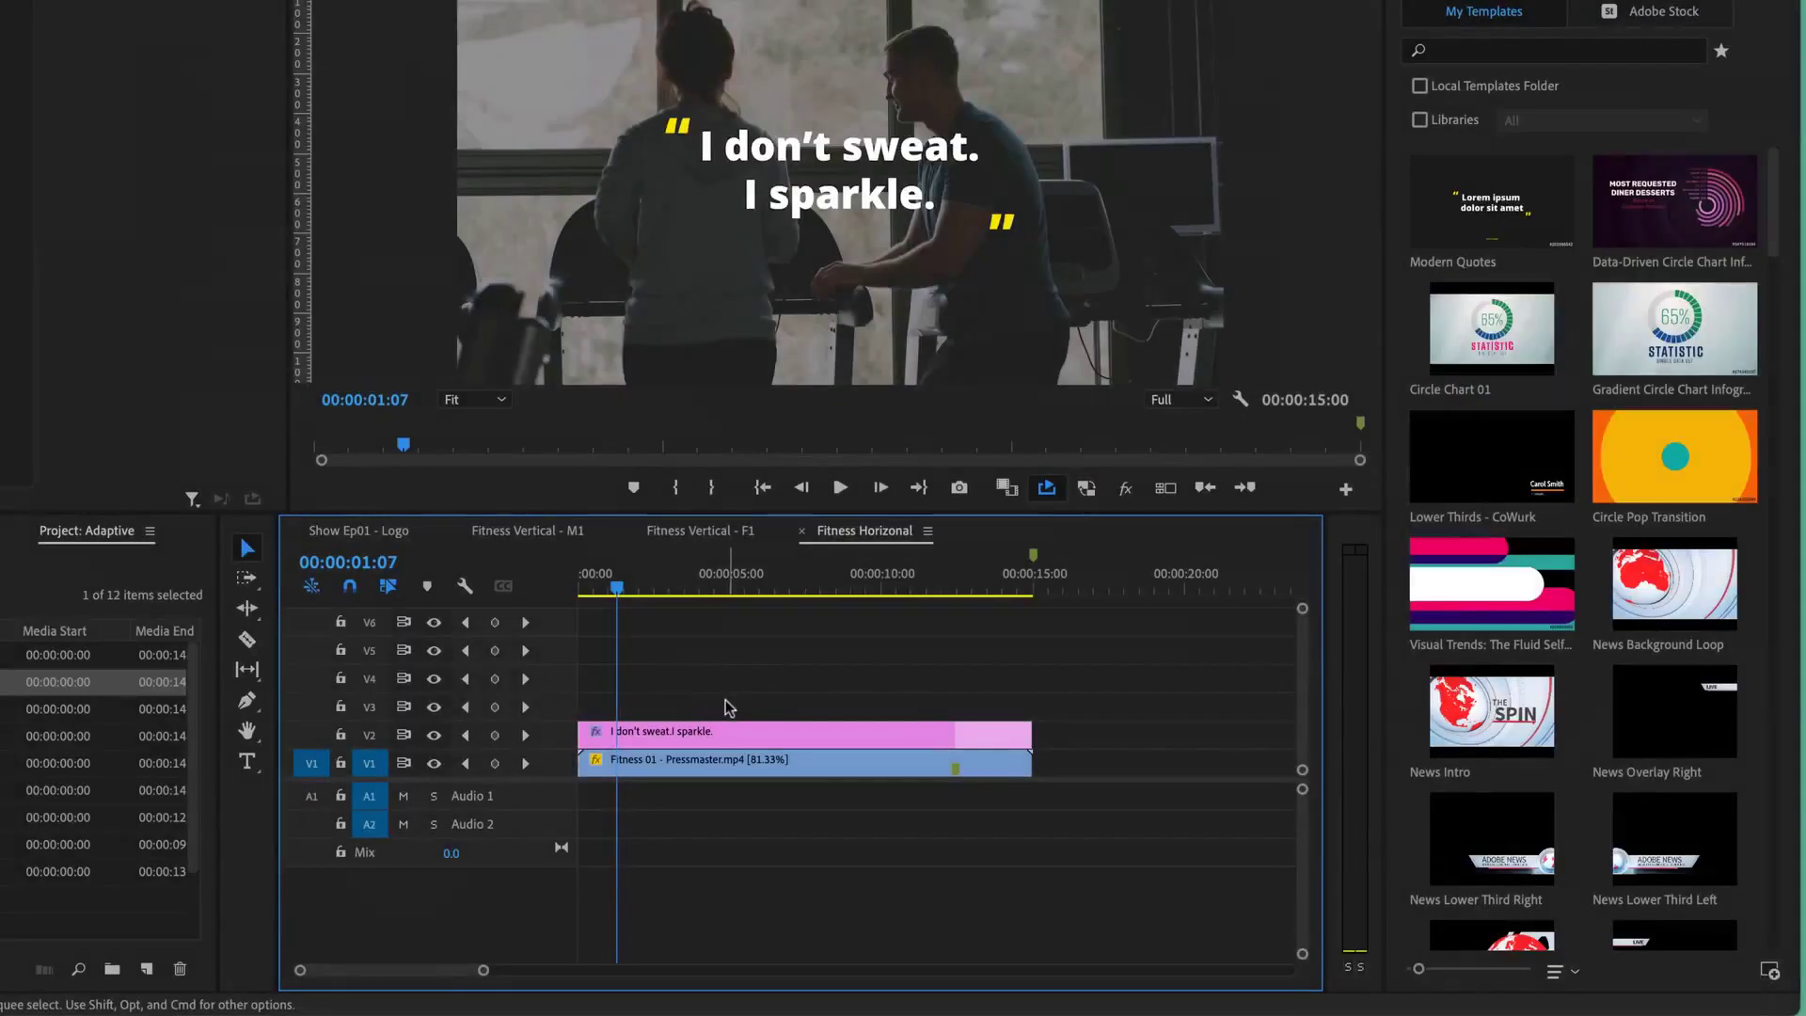
# Step: Open the sequence's Export Settings and scroll to the VBR, 1 pass, 10 Mbps bitrate settings
pyautogui.press('super+m')
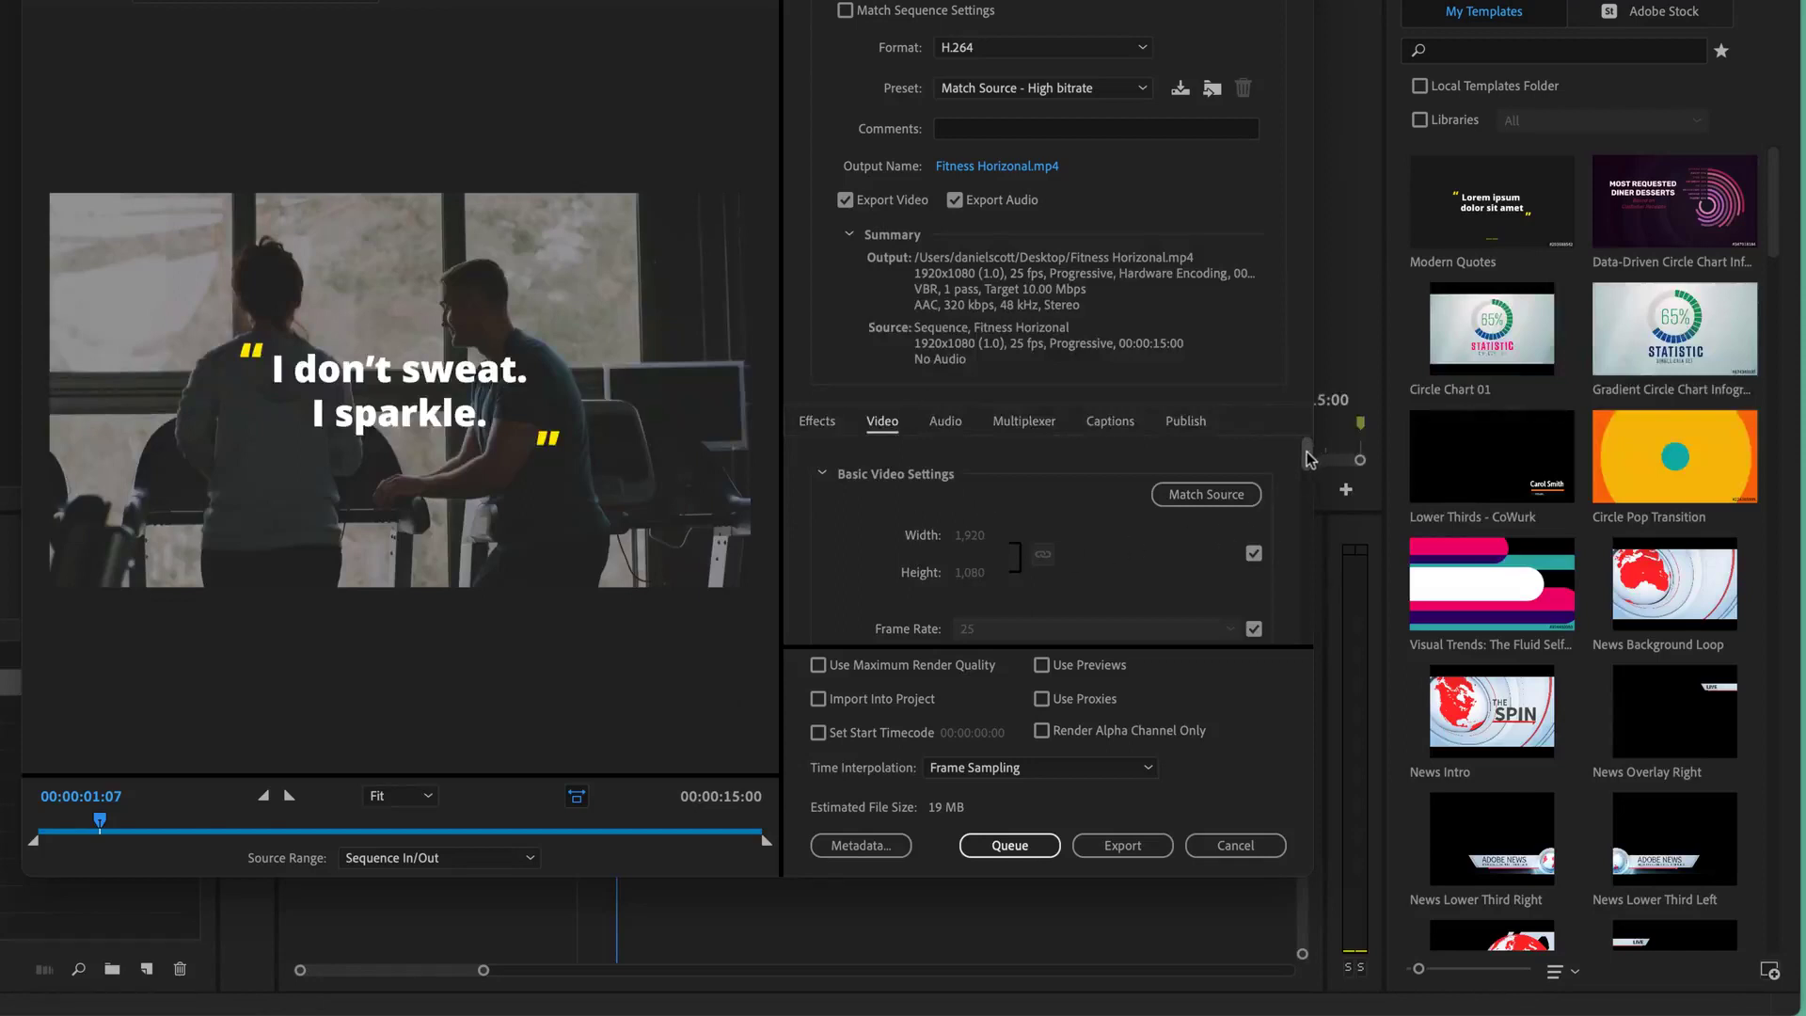
pyautogui.moveTo(1307, 457); pyautogui.dragTo(1310, 502)
pyautogui.scroll(-8, 1310, 502)
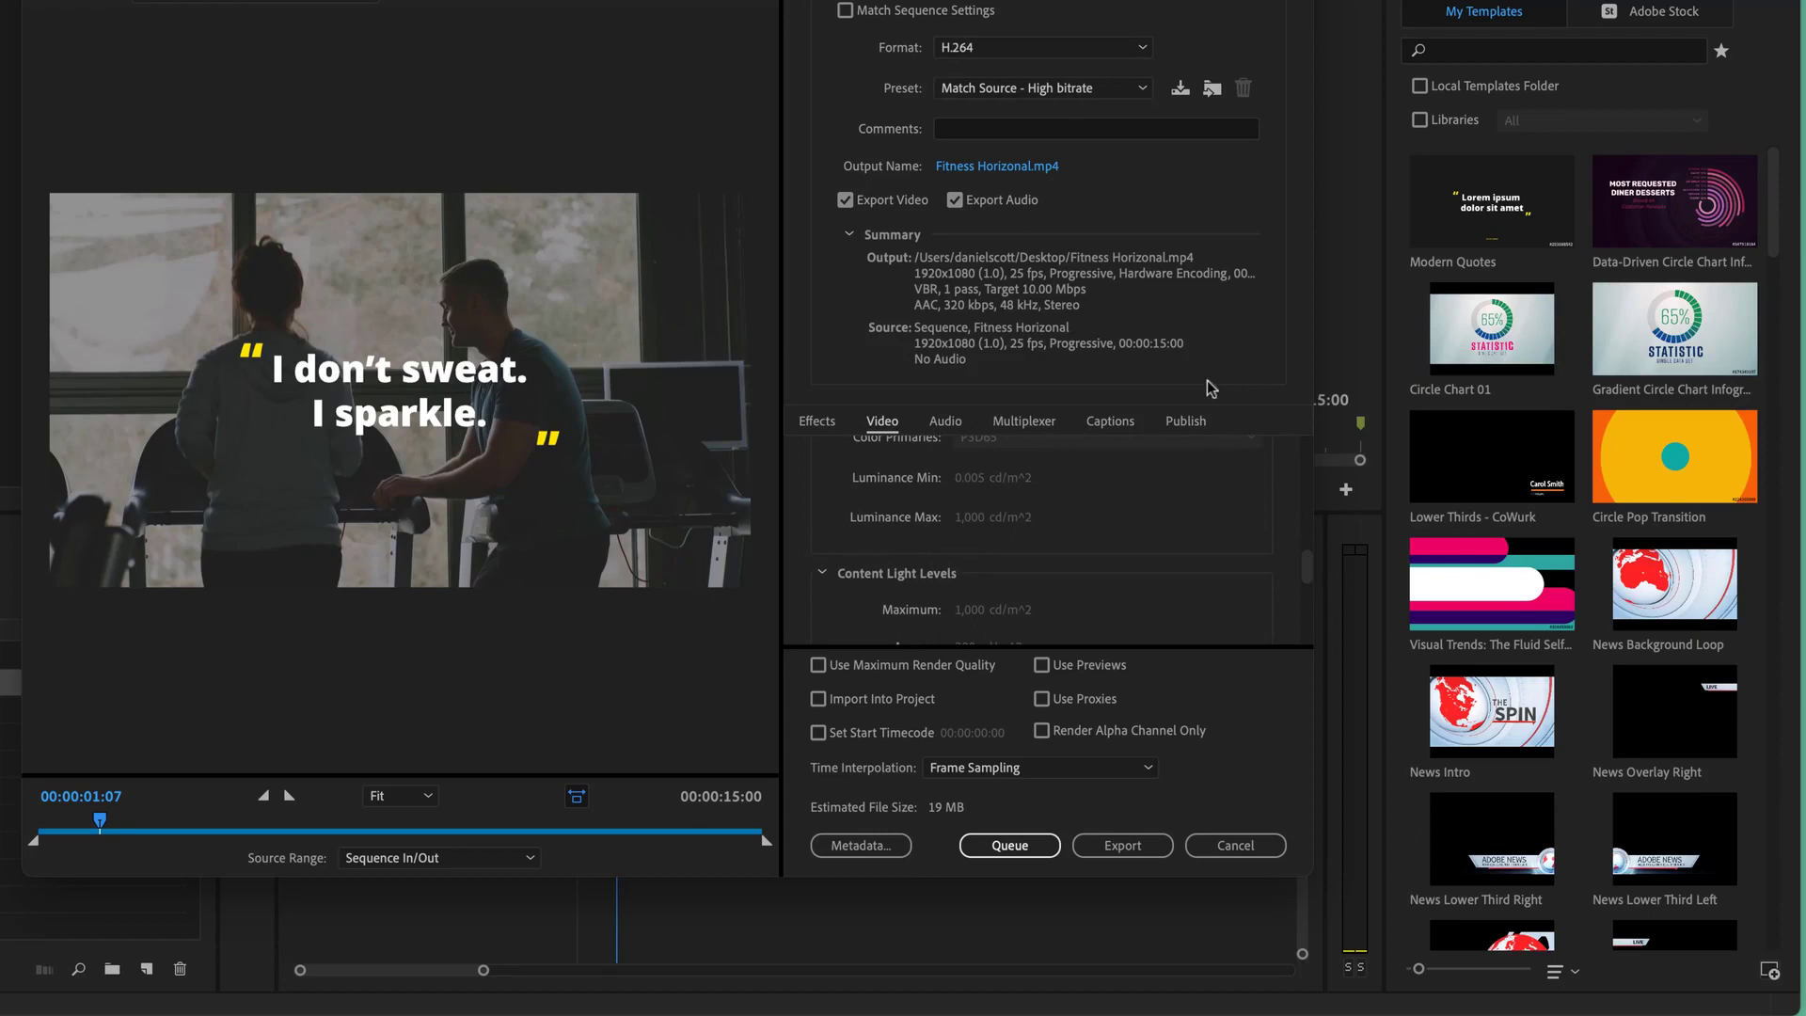
pyautogui.moveTo(1307, 575); pyautogui.dragTo(1313, 616)
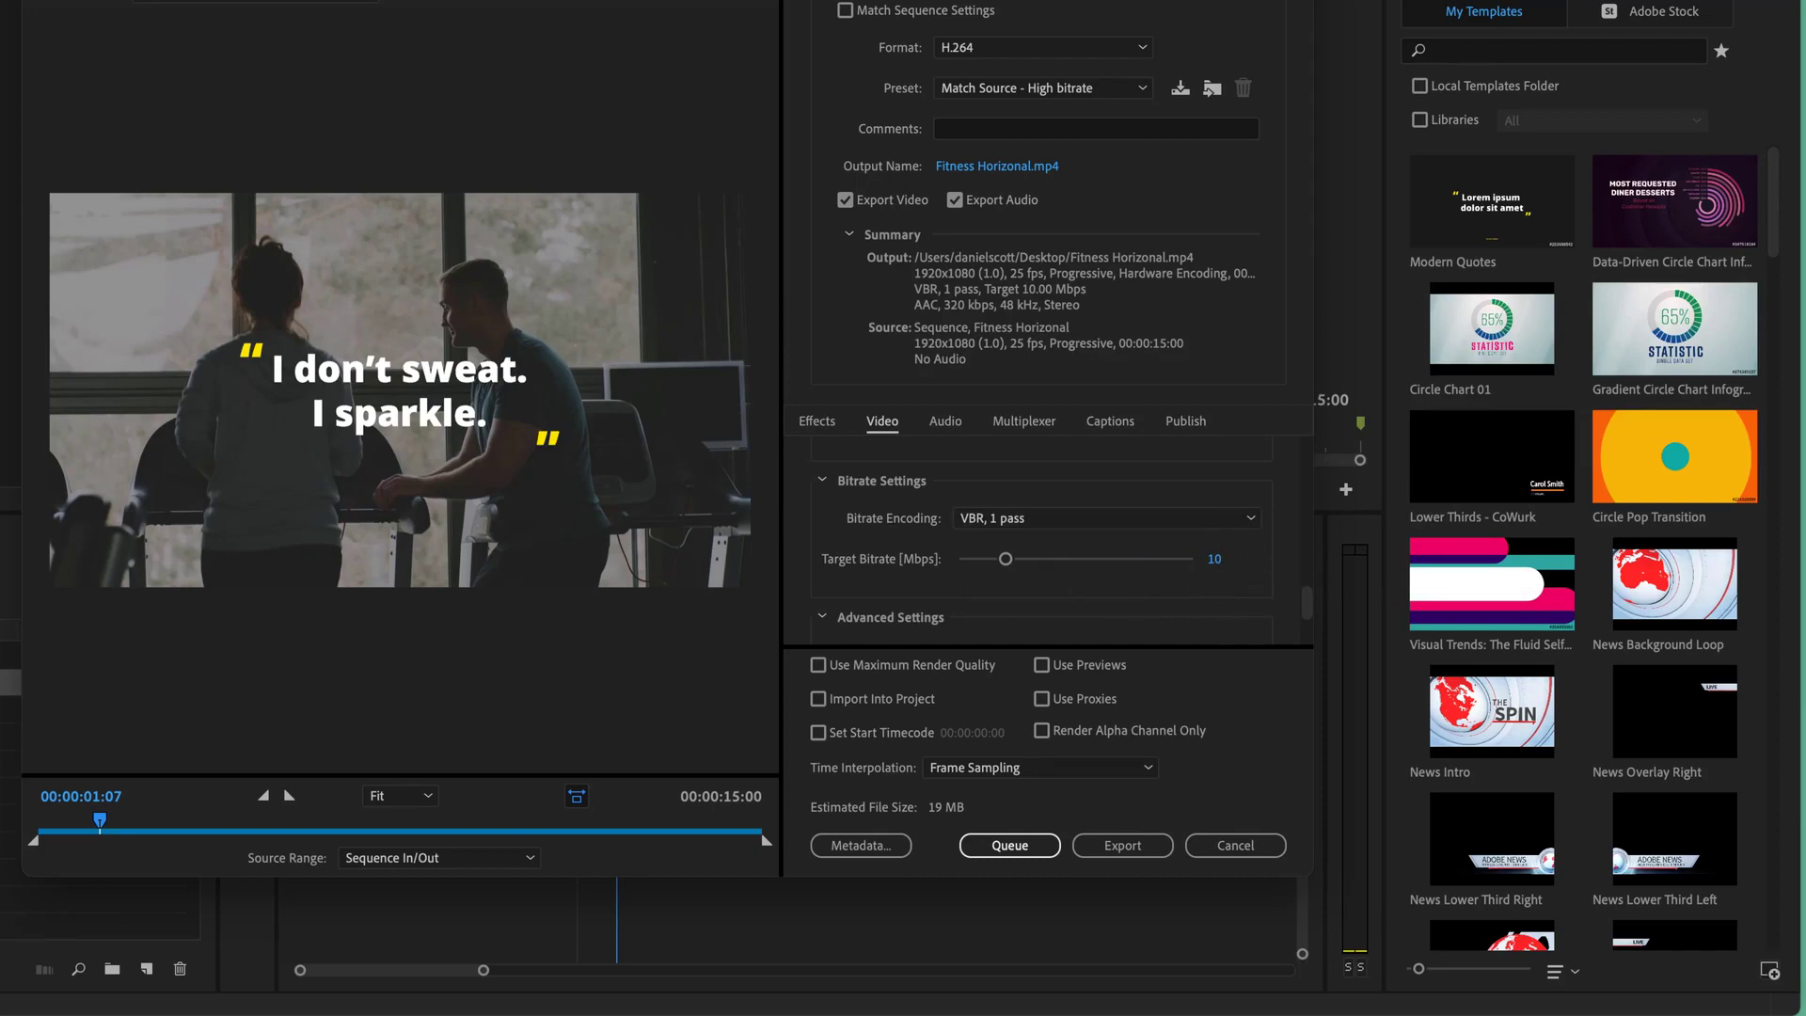
# Step: In the TextEdit notes, highlight the FHD 25fps bitrate of 10 Mbps
pyautogui.press('super+Tab')
pyautogui.click(697, 234)
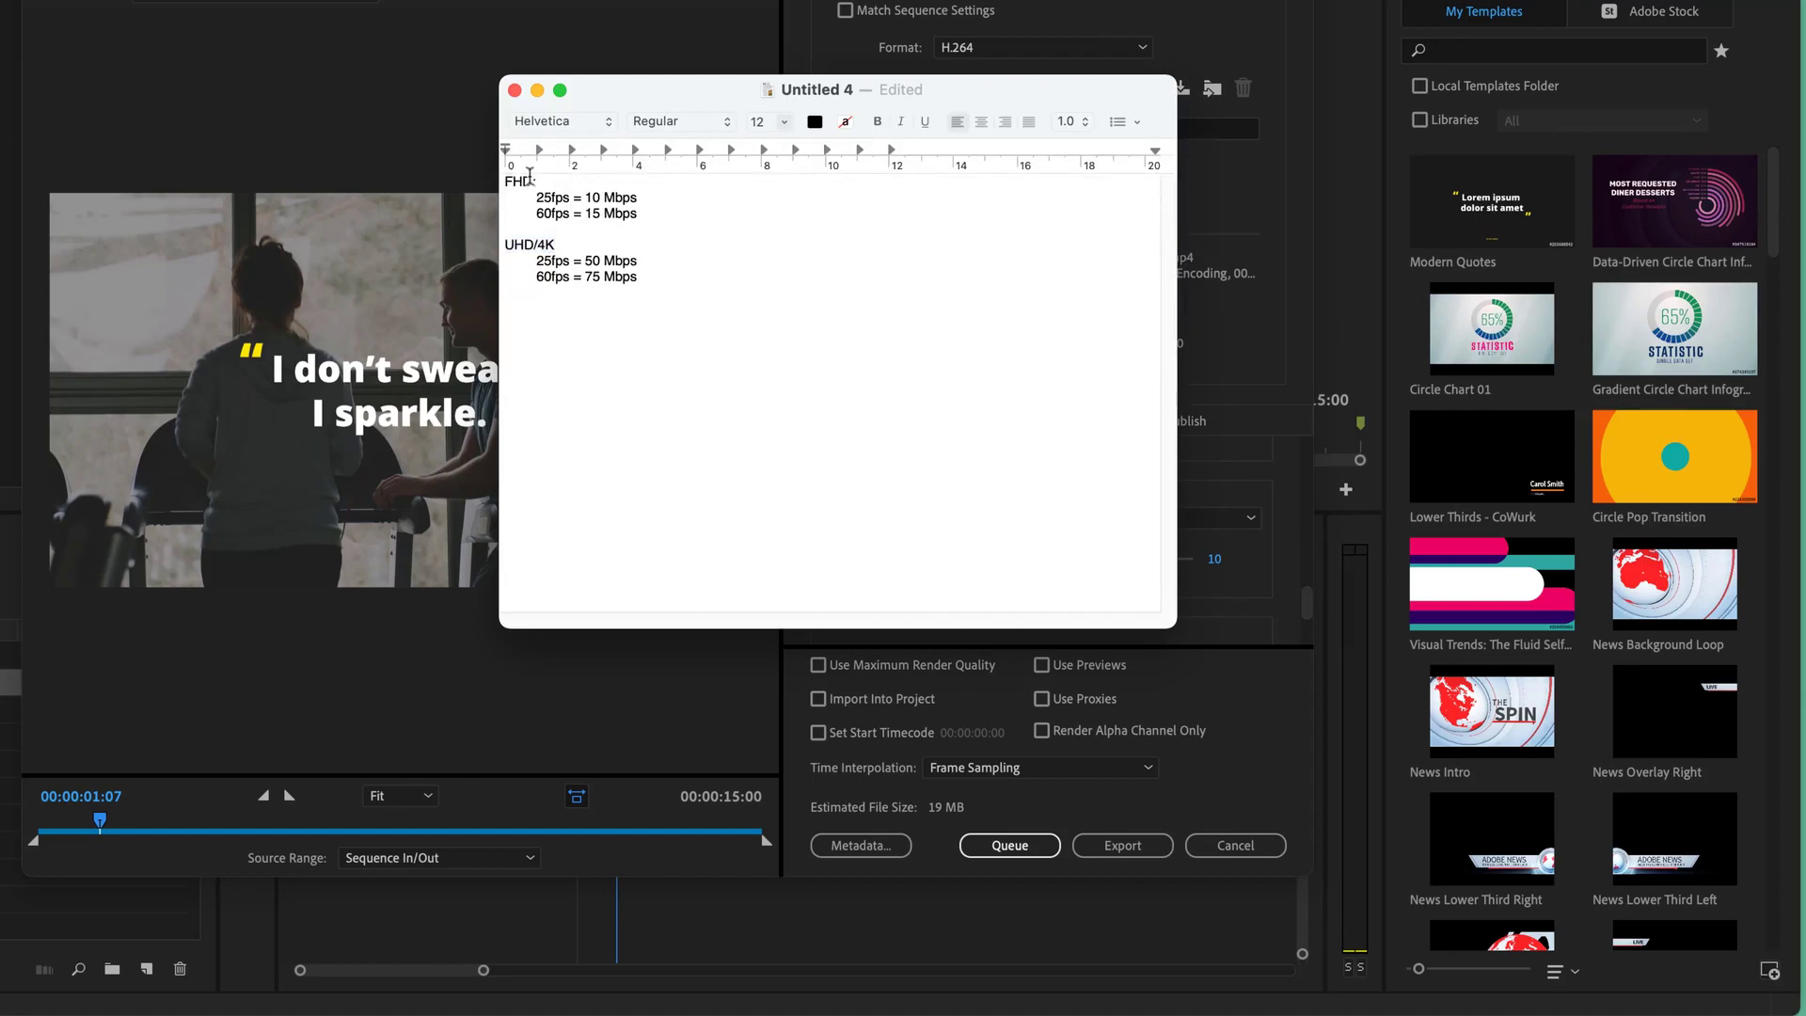
pyautogui.doubleClick(528, 181)
pyautogui.moveTo(538, 197); pyautogui.dragTo(570, 199)
pyautogui.click(588, 198)
pyautogui.moveTo(588, 198); pyautogui.dragTo(640, 199)
# Step: Review the FHD 60fps 15 Mbps value and the UHD/4K 50 Mbps line
pyautogui.moveTo(535, 214); pyautogui.dragTo(570, 215)
pyautogui.click(596, 214)
pyautogui.press('Up')
pyautogui.moveTo(555, 245); pyautogui.dragTo(638, 280)
pyautogui.click(595, 262)
# Step: Replace the FHD 25fps bitrate 10 with 11, keeping the UHD/4K 25fps value at 50
pyautogui.doubleClick(592, 197)
pyautogui.write('11')
pyautogui.doubleClick(592, 261)
pyautogui.write('50')
pyautogui.doubleClick(592, 263)
pyautogui.click(661, 279)
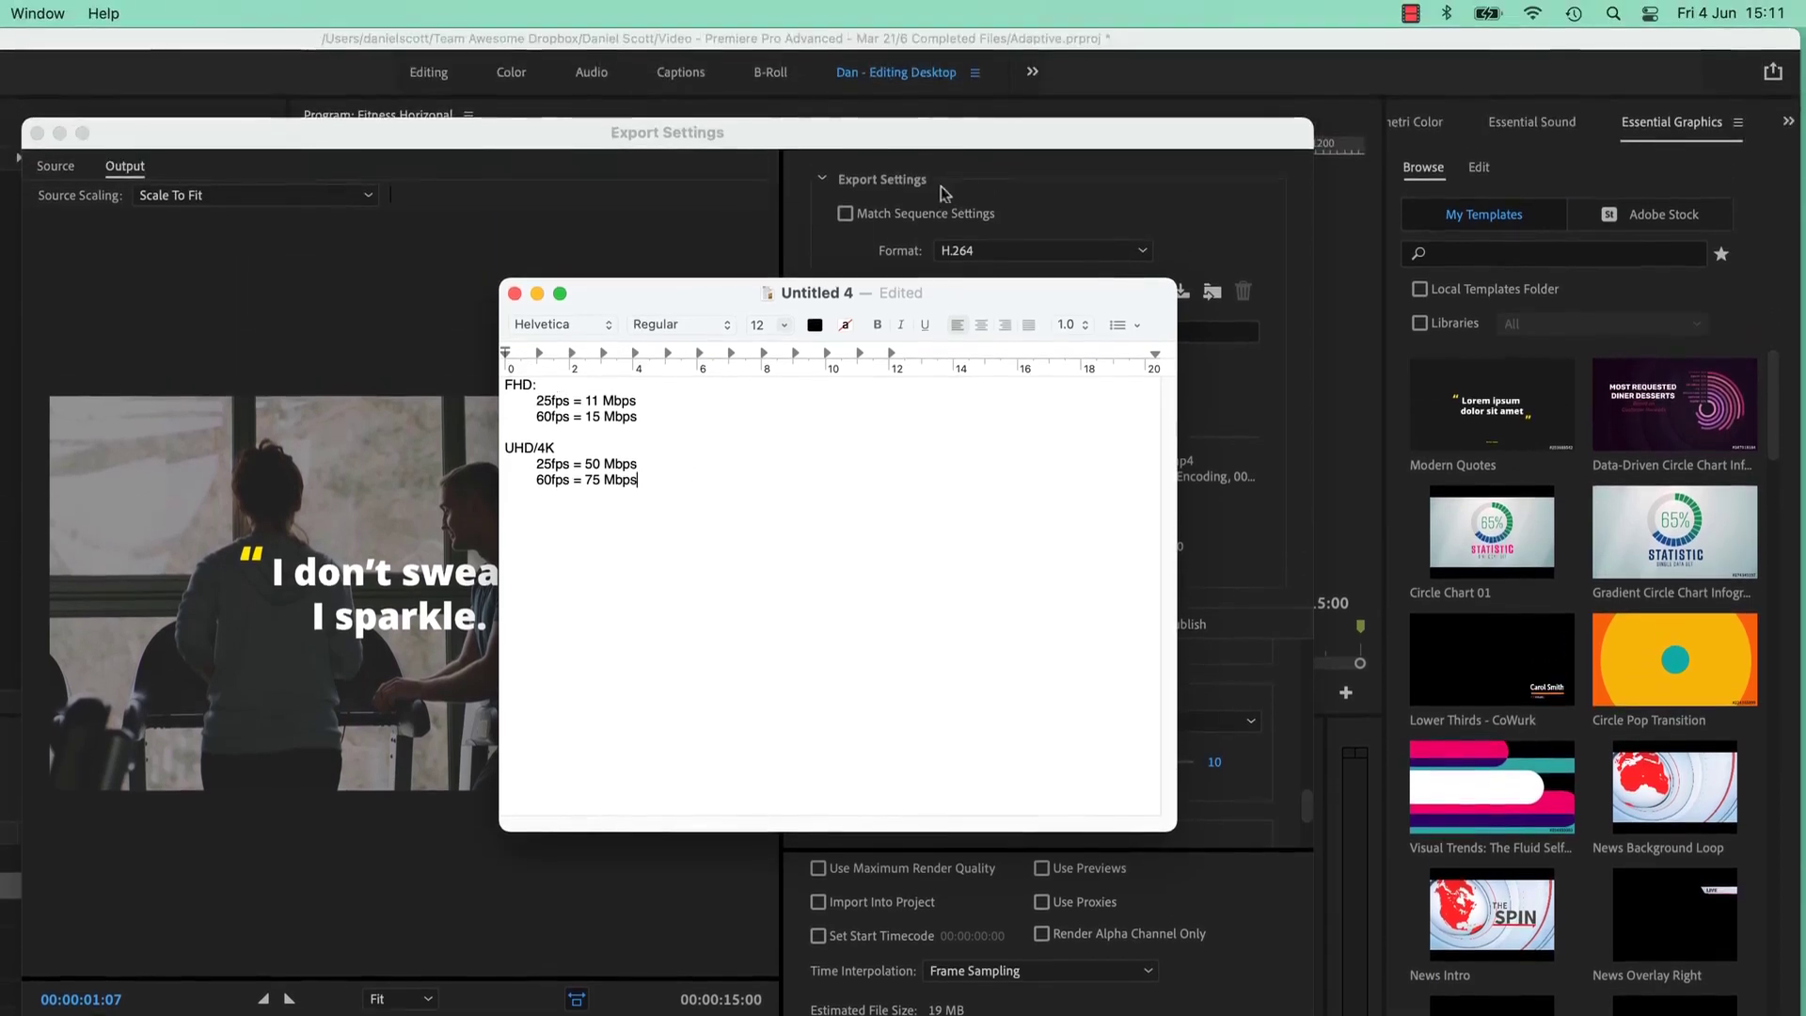
# Step: Choose the Facebook 1080p Full HD export preset, targeting 12 Mbps VBR
pyautogui.click(944, 192)
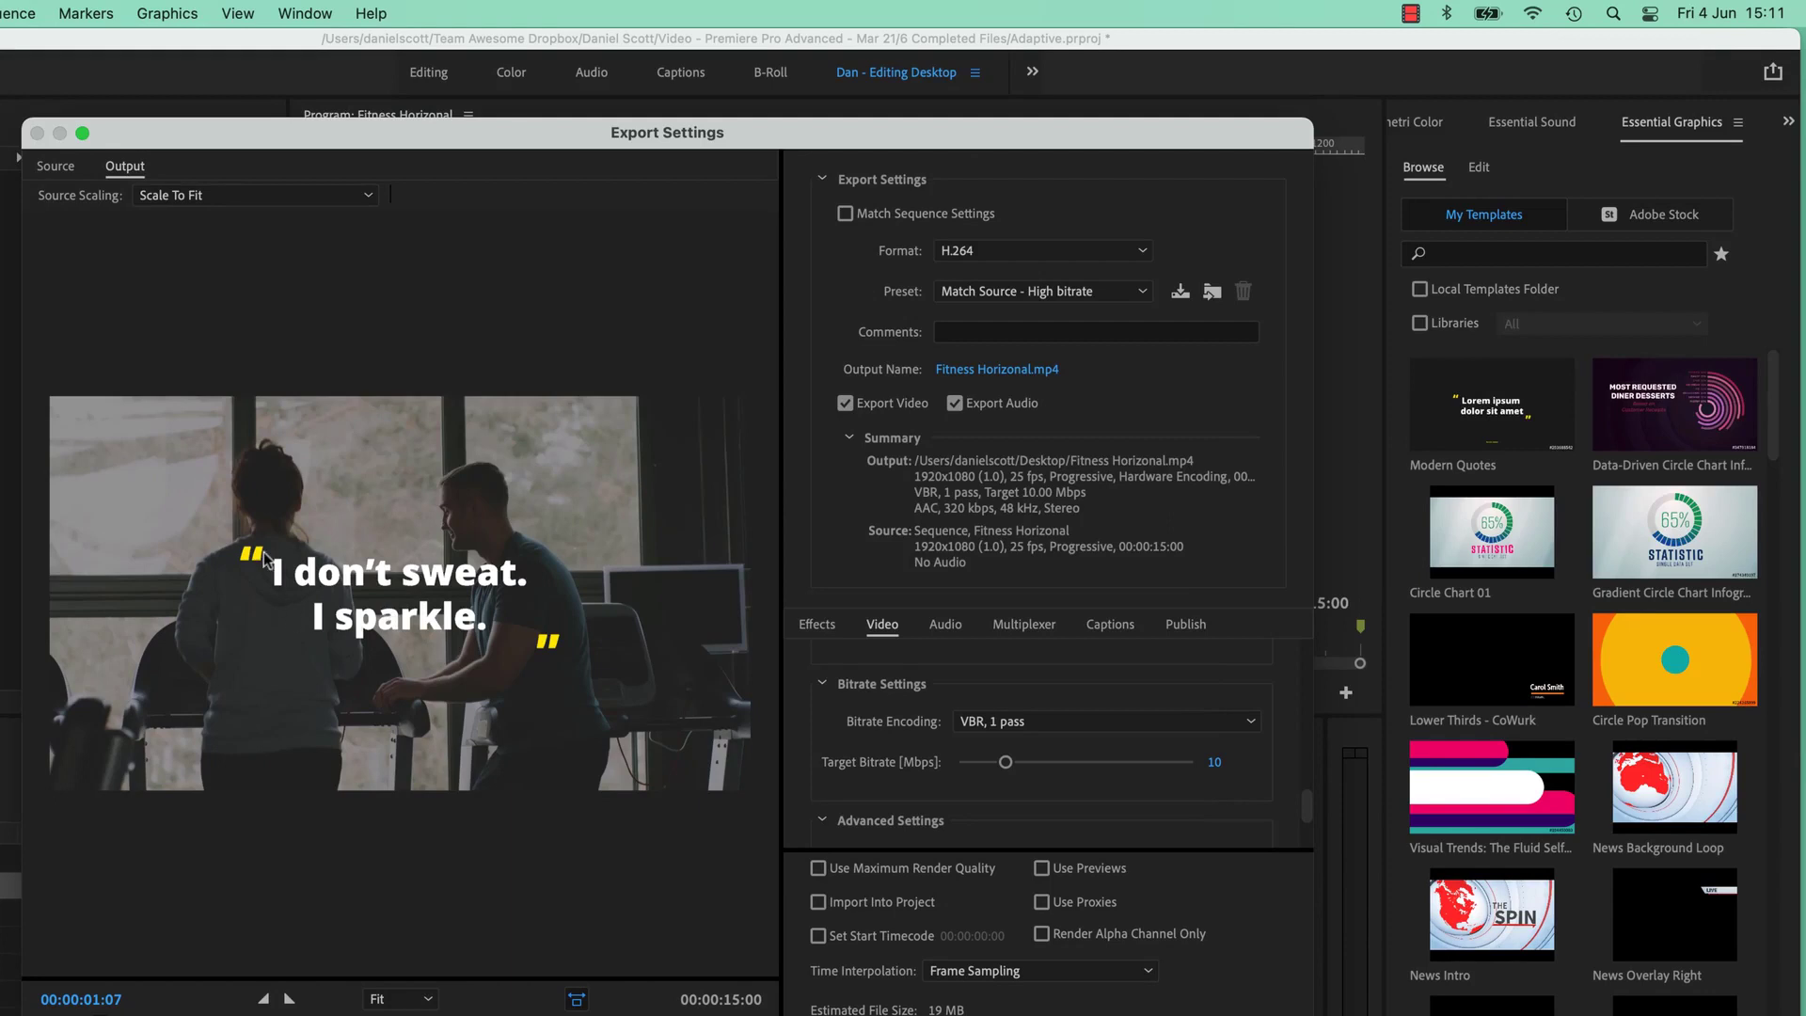
pyautogui.click(1038, 290)
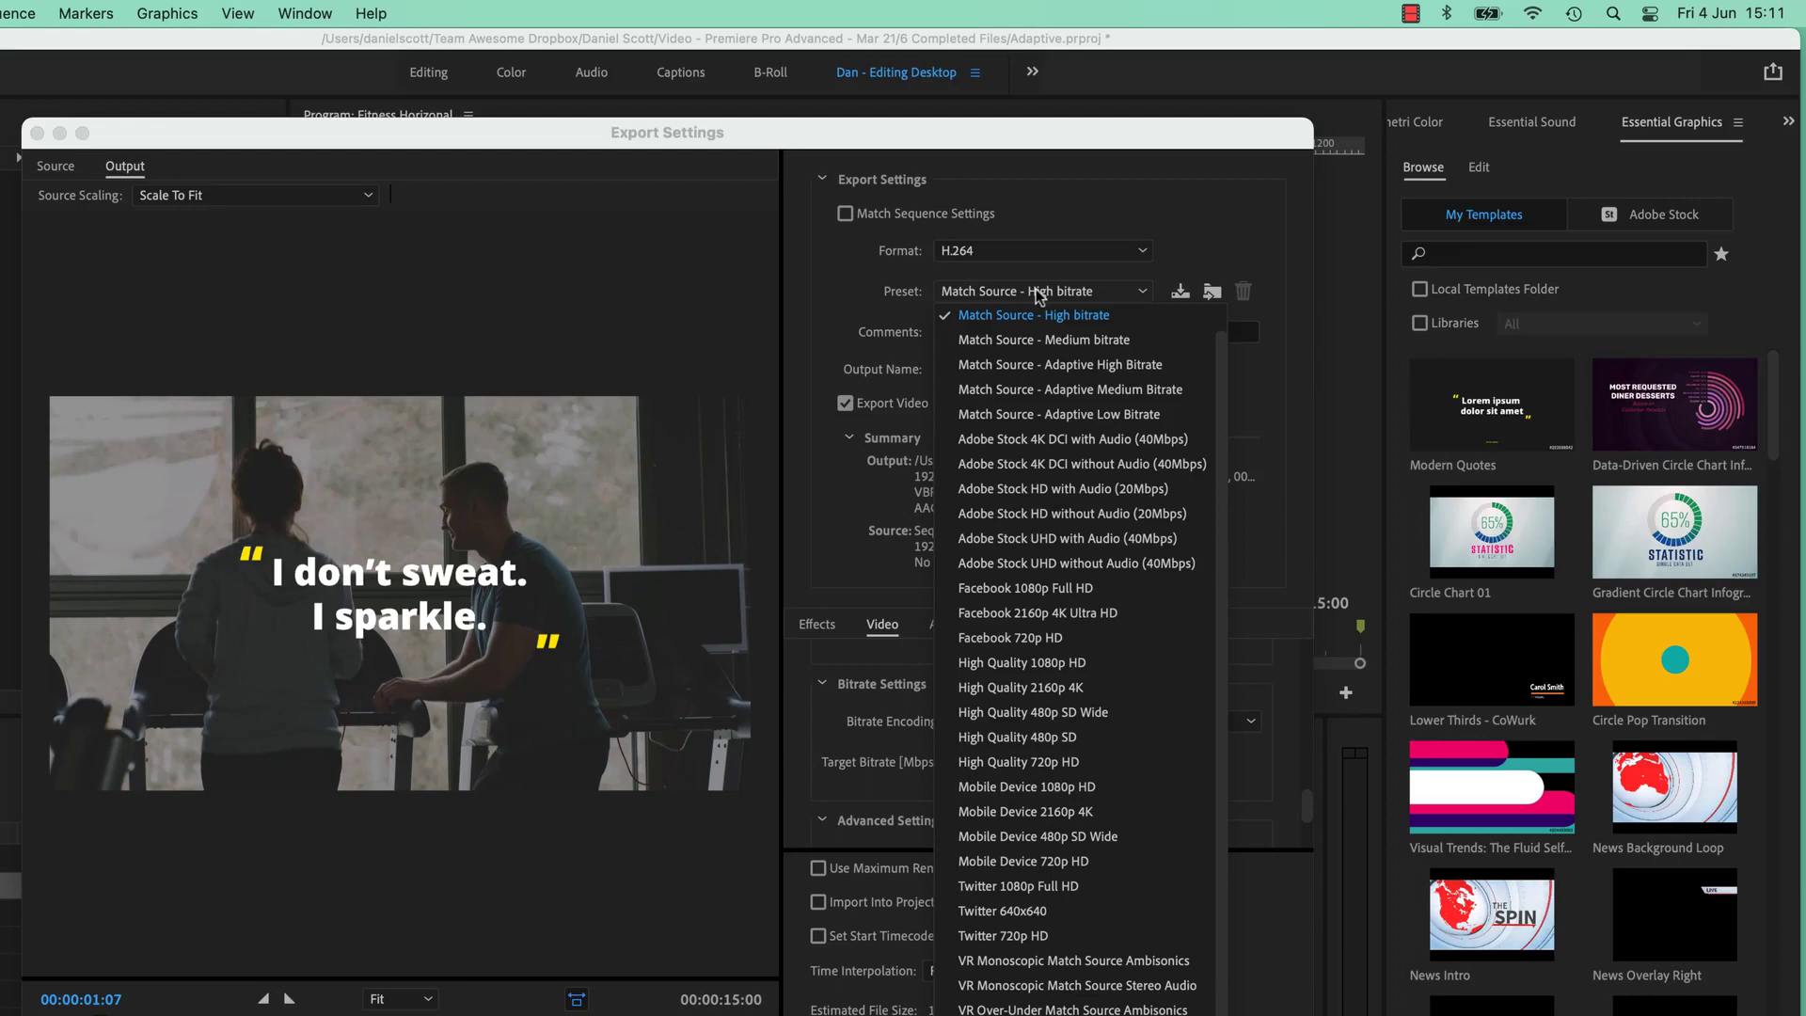
pyautogui.scroll(-3, 1003, 706)
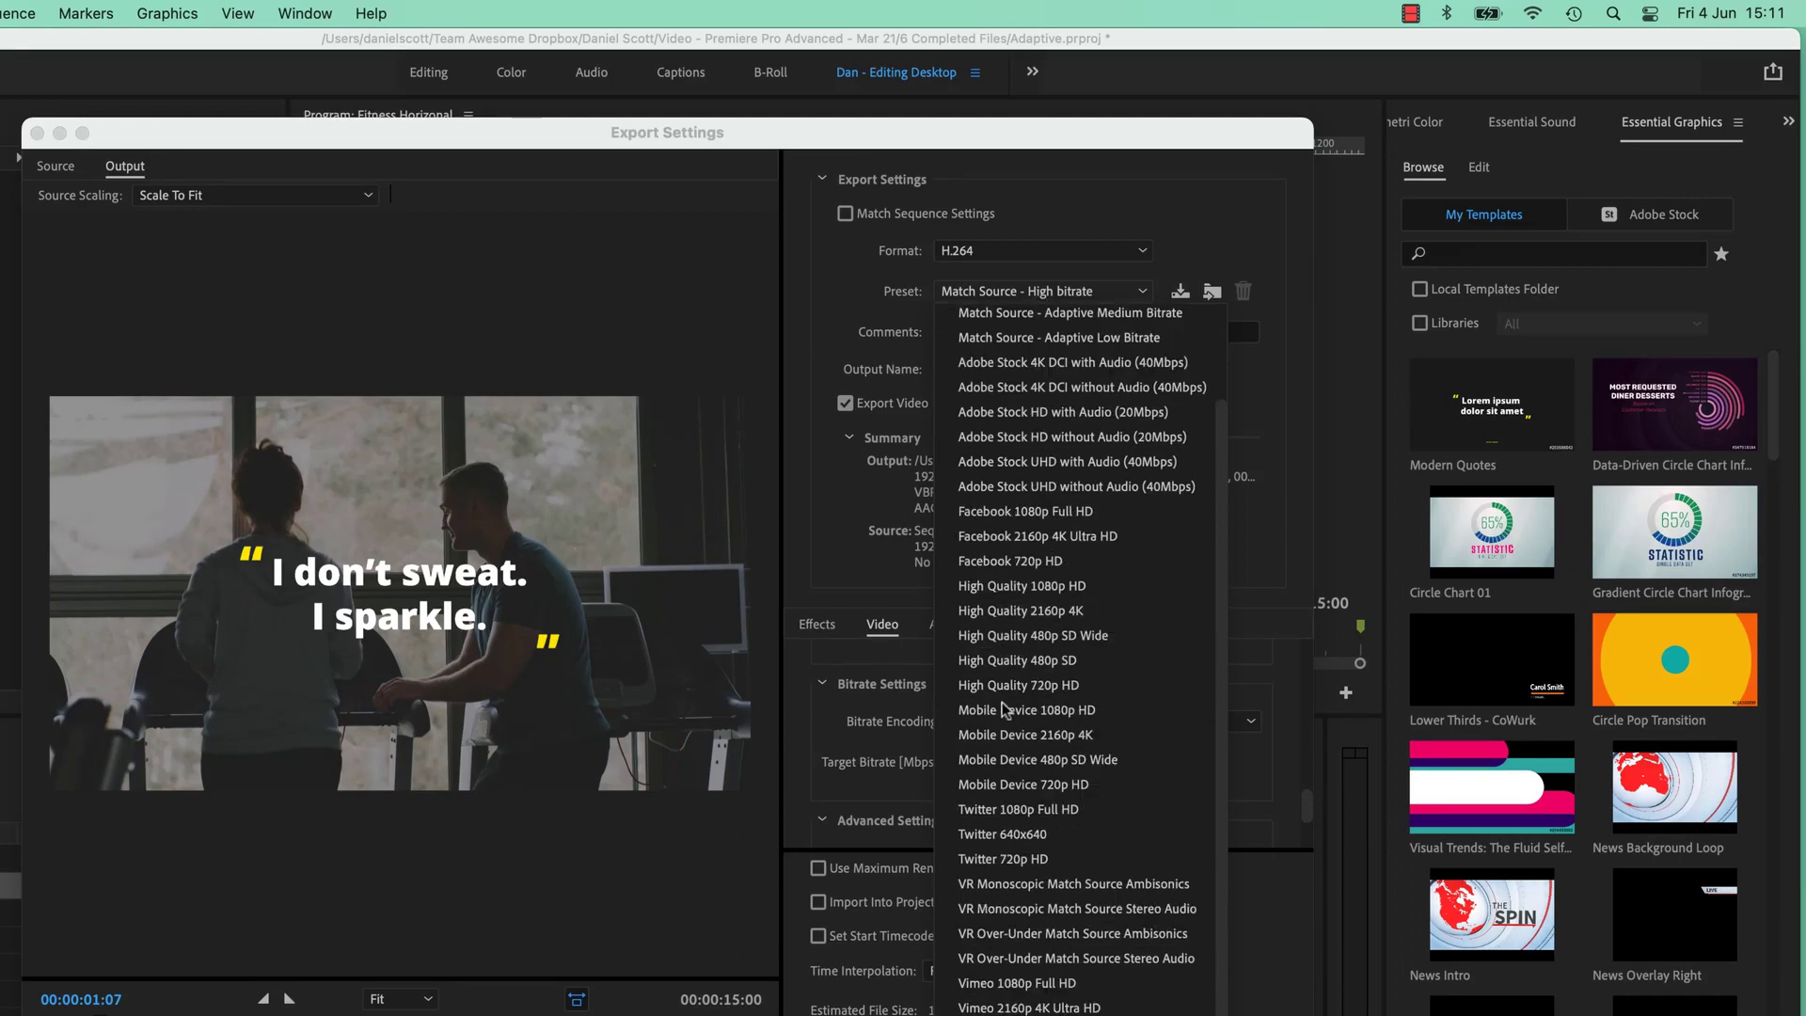
pyautogui.scroll(3, 1032, 767)
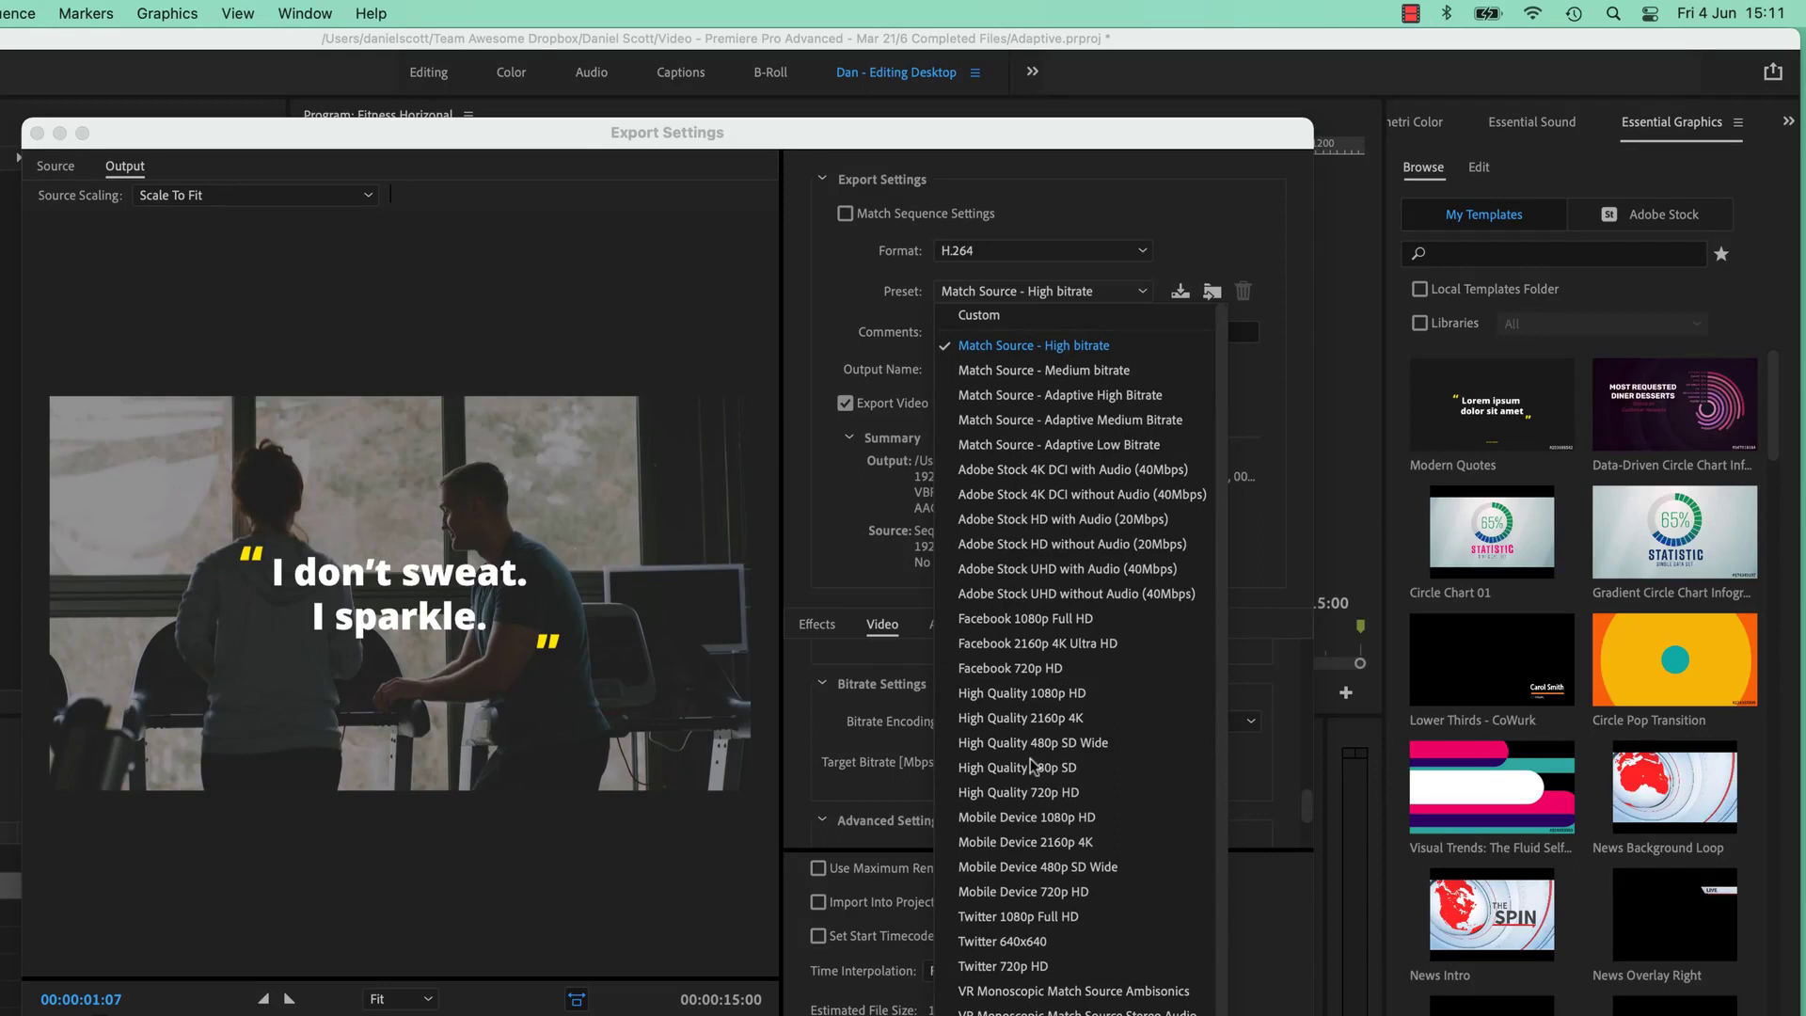
pyautogui.click(1063, 619)
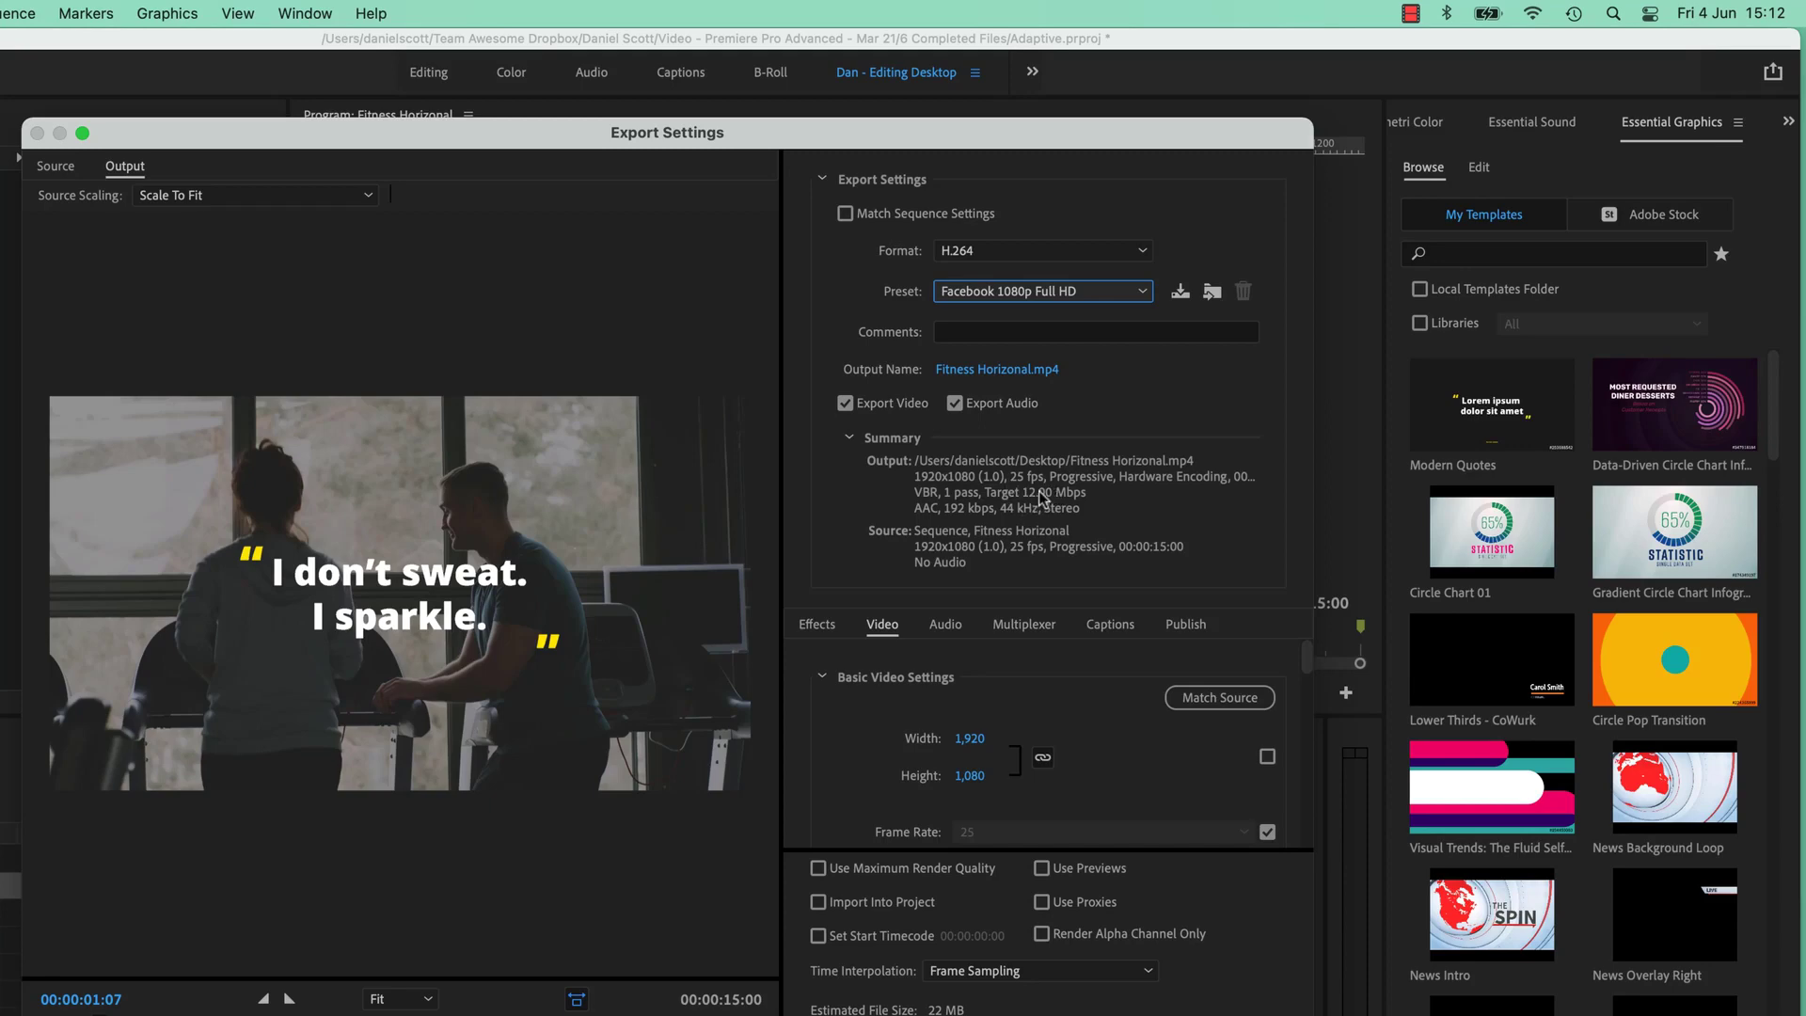
pyautogui.click(1027, 293)
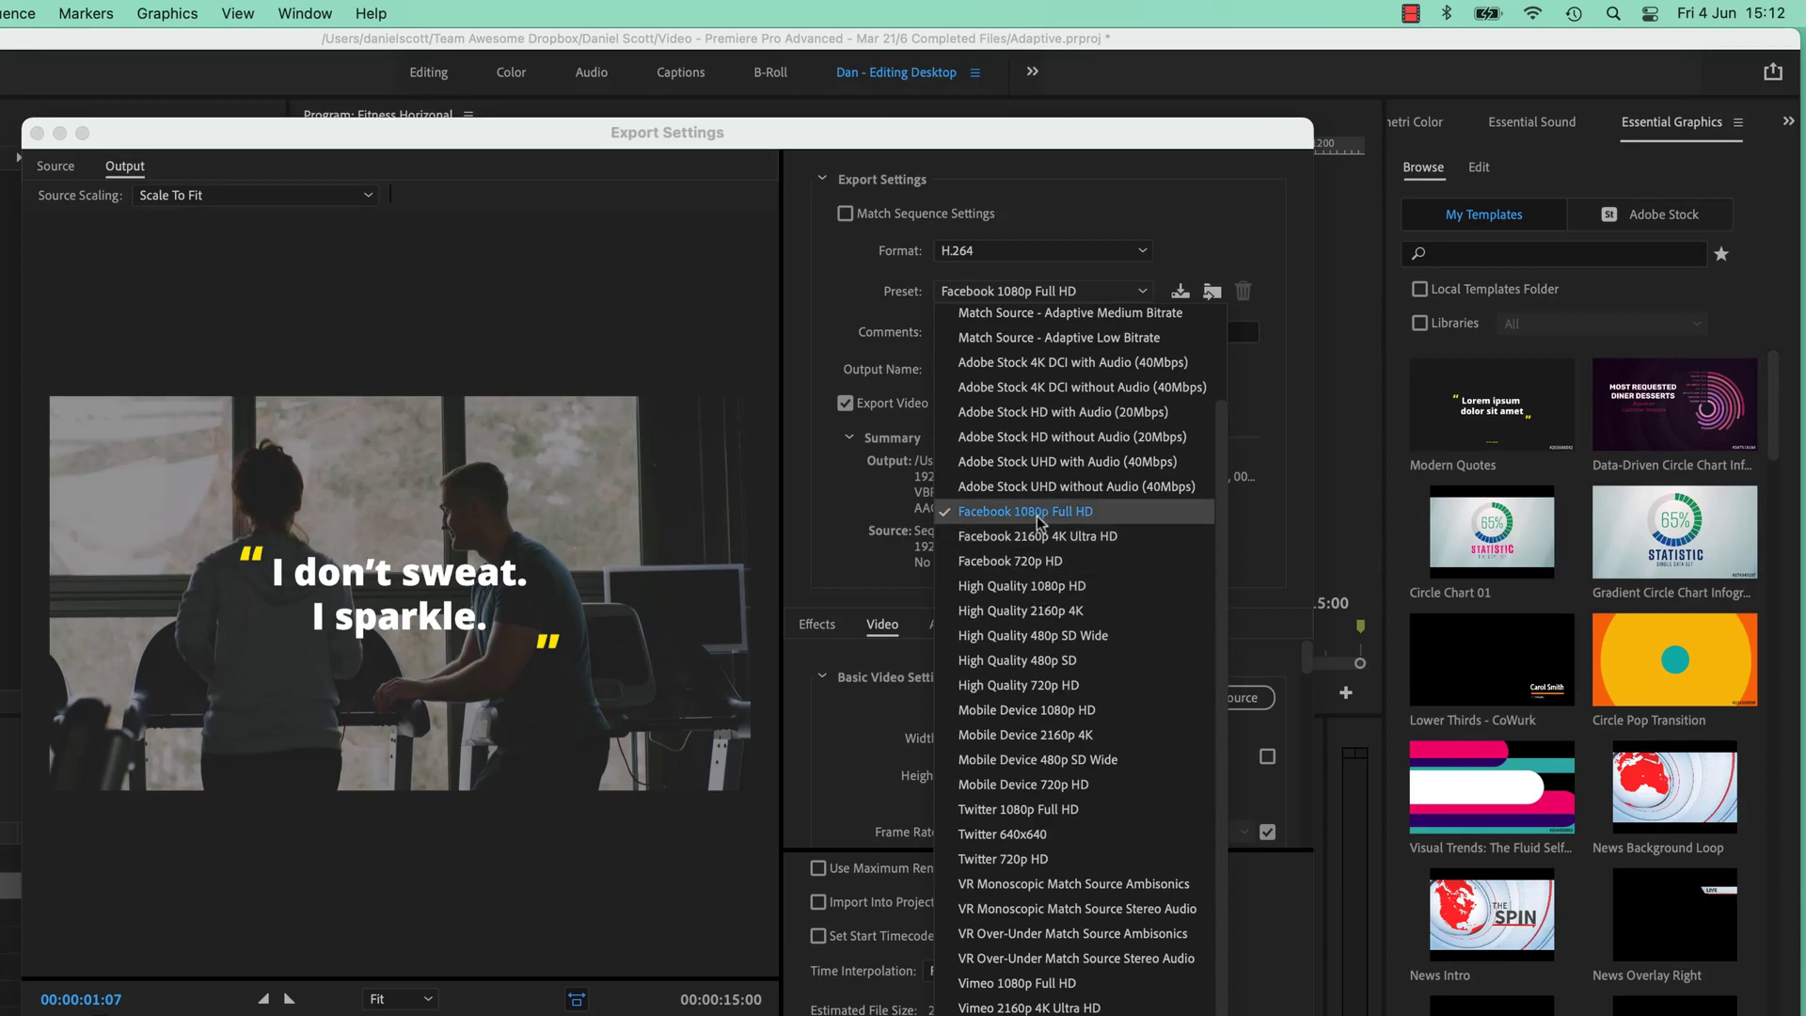
pyautogui.click(980, 517)
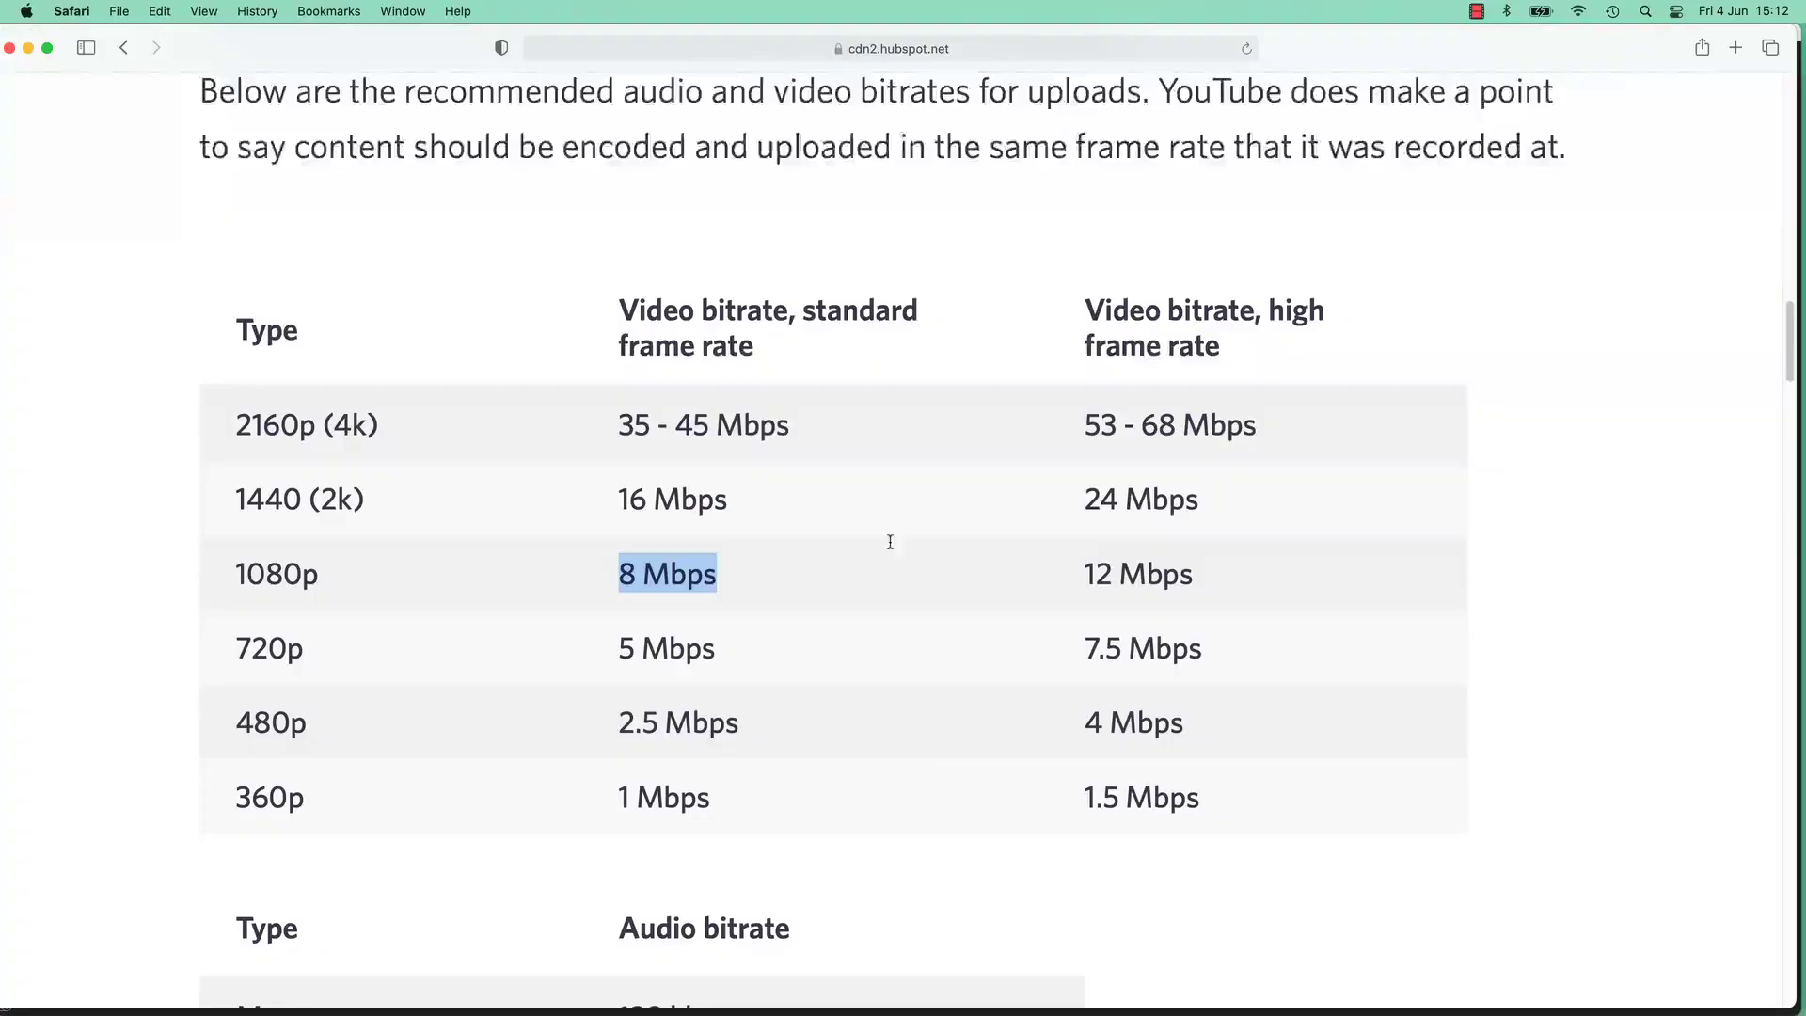
# Step: Return to the Google results for 'Mbps for facebook video'
pyautogui.click(123, 48)
pyautogui.click(452, 83)
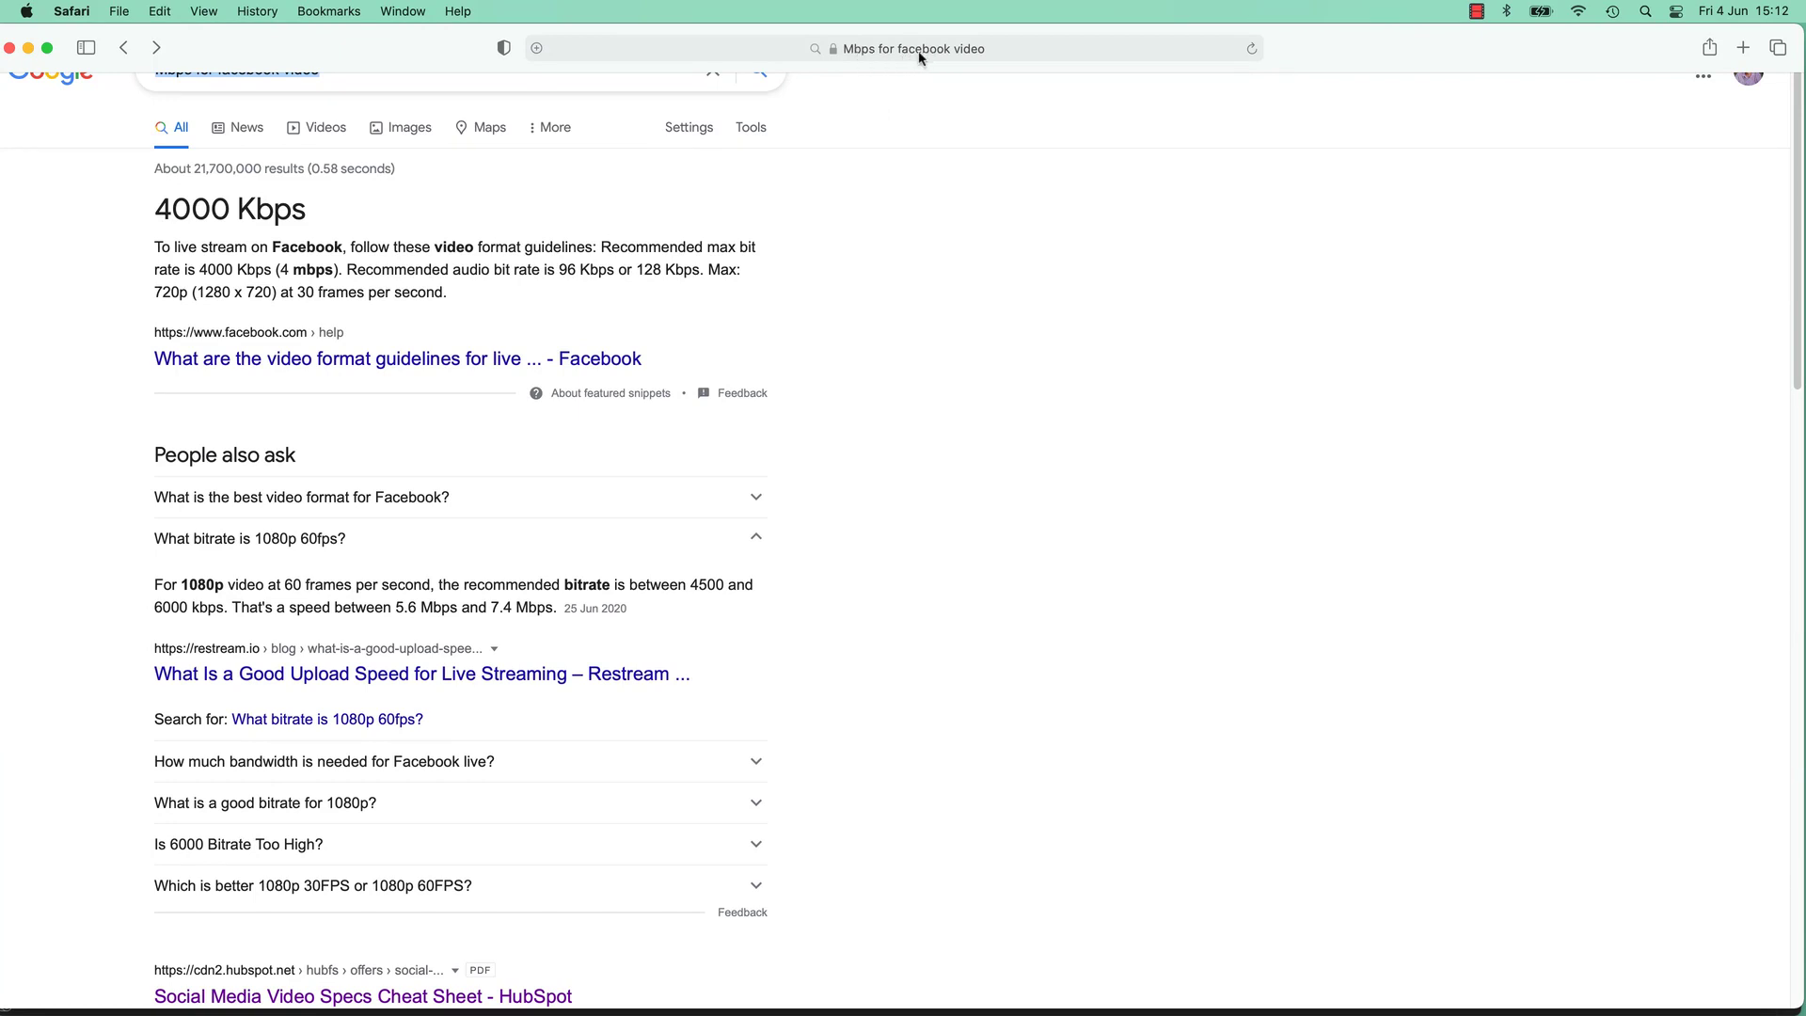
pyautogui.click(913, 261)
# Step: Highlight the Facebook snippet's 4000 Kbps and 4 Mbps live-stream figures
pyautogui.moveTo(198, 246); pyautogui.dragTo(236, 256)
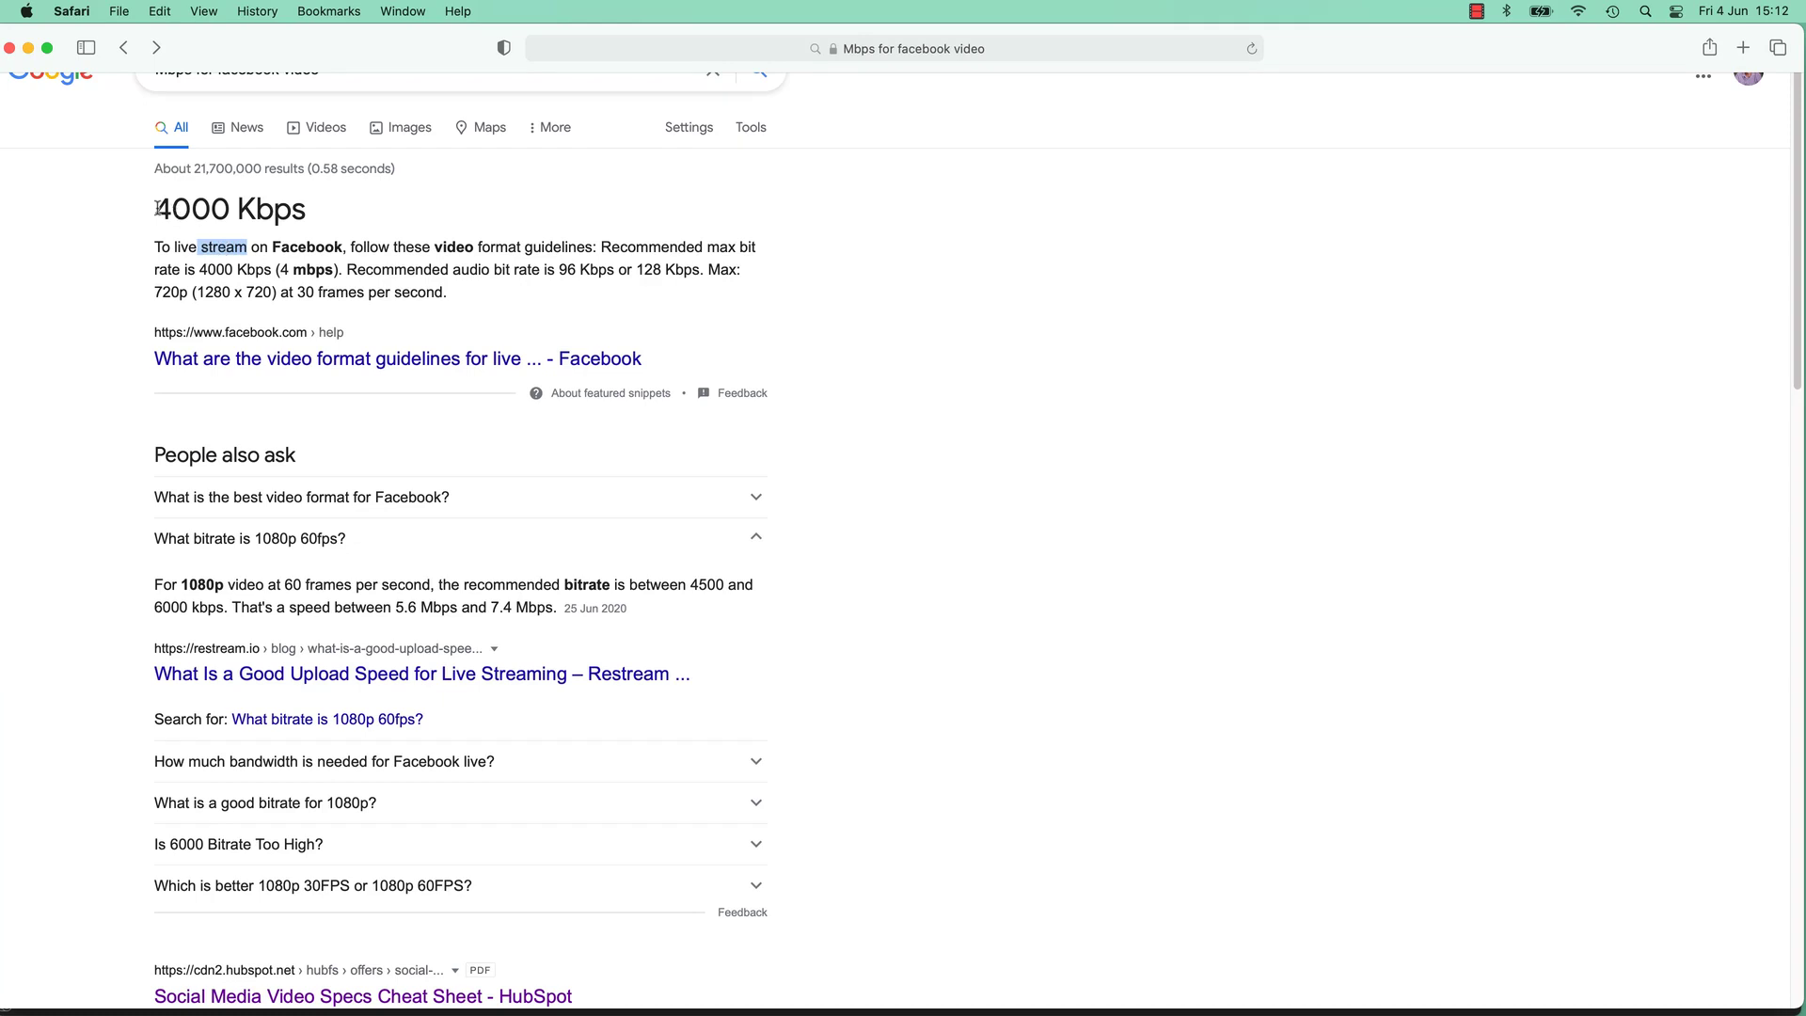
pyautogui.moveTo(155, 209); pyautogui.dragTo(314, 209)
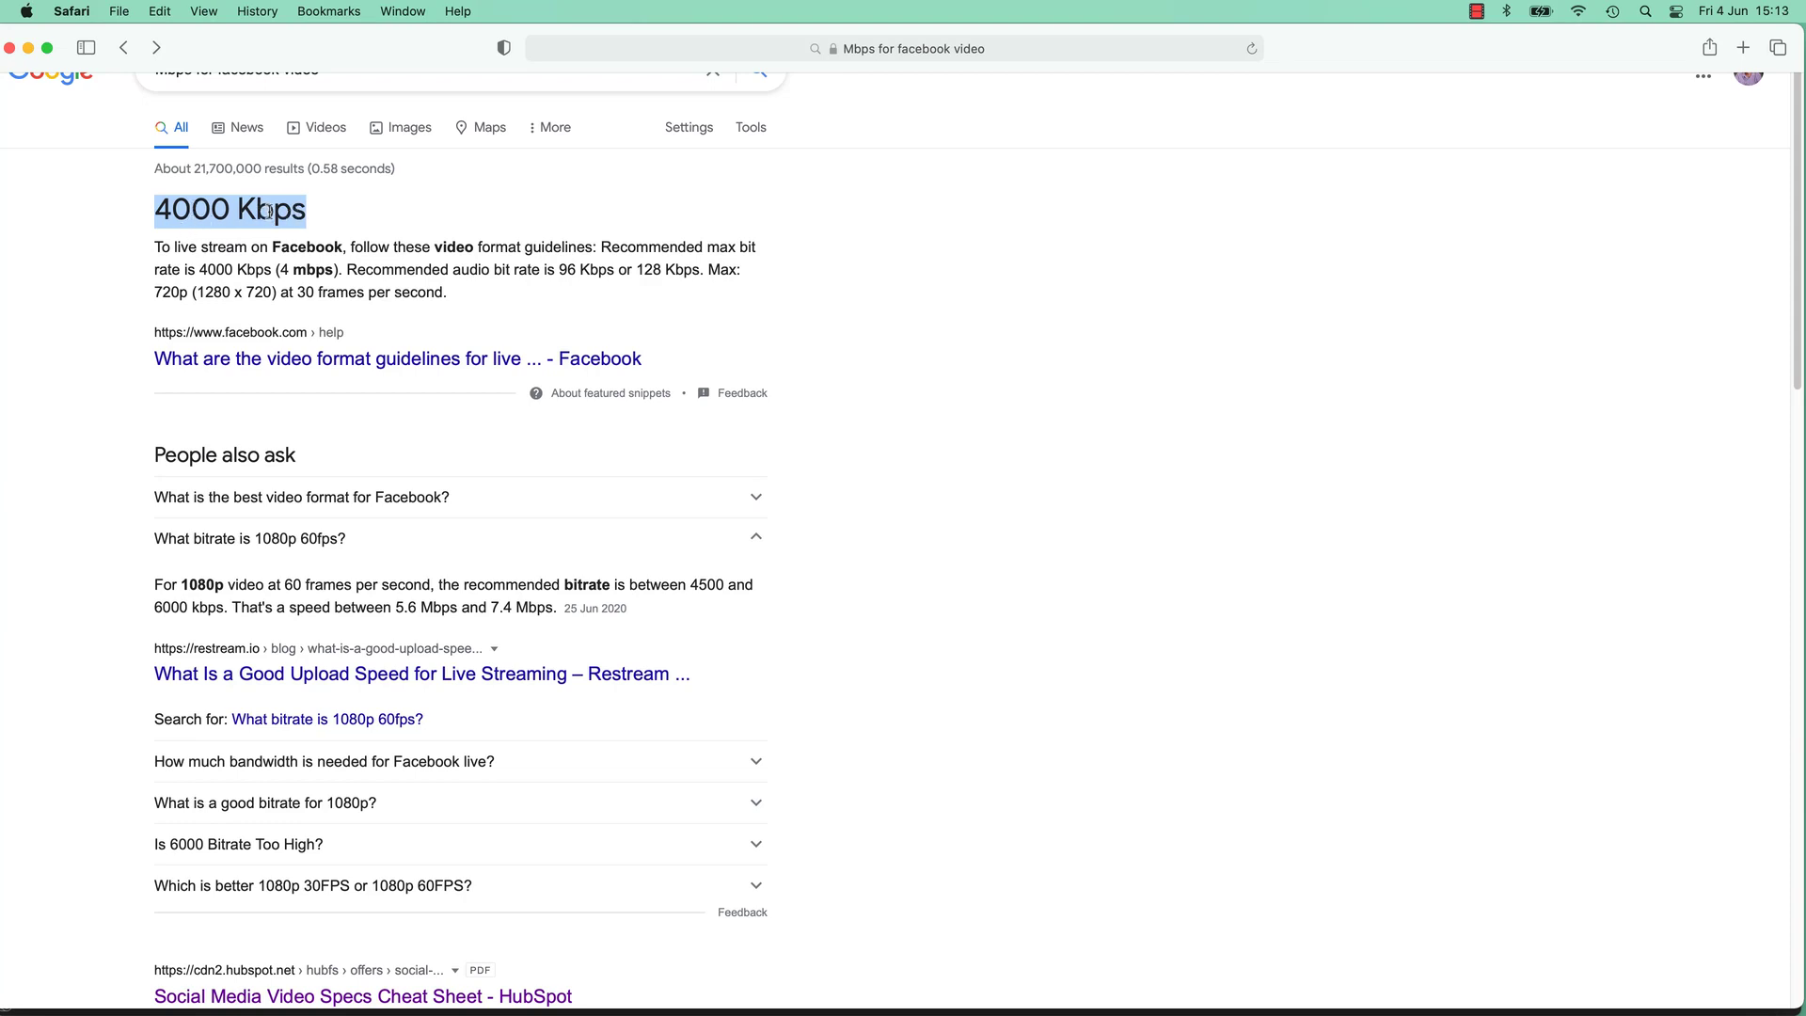
pyautogui.doubleClick(222, 249)
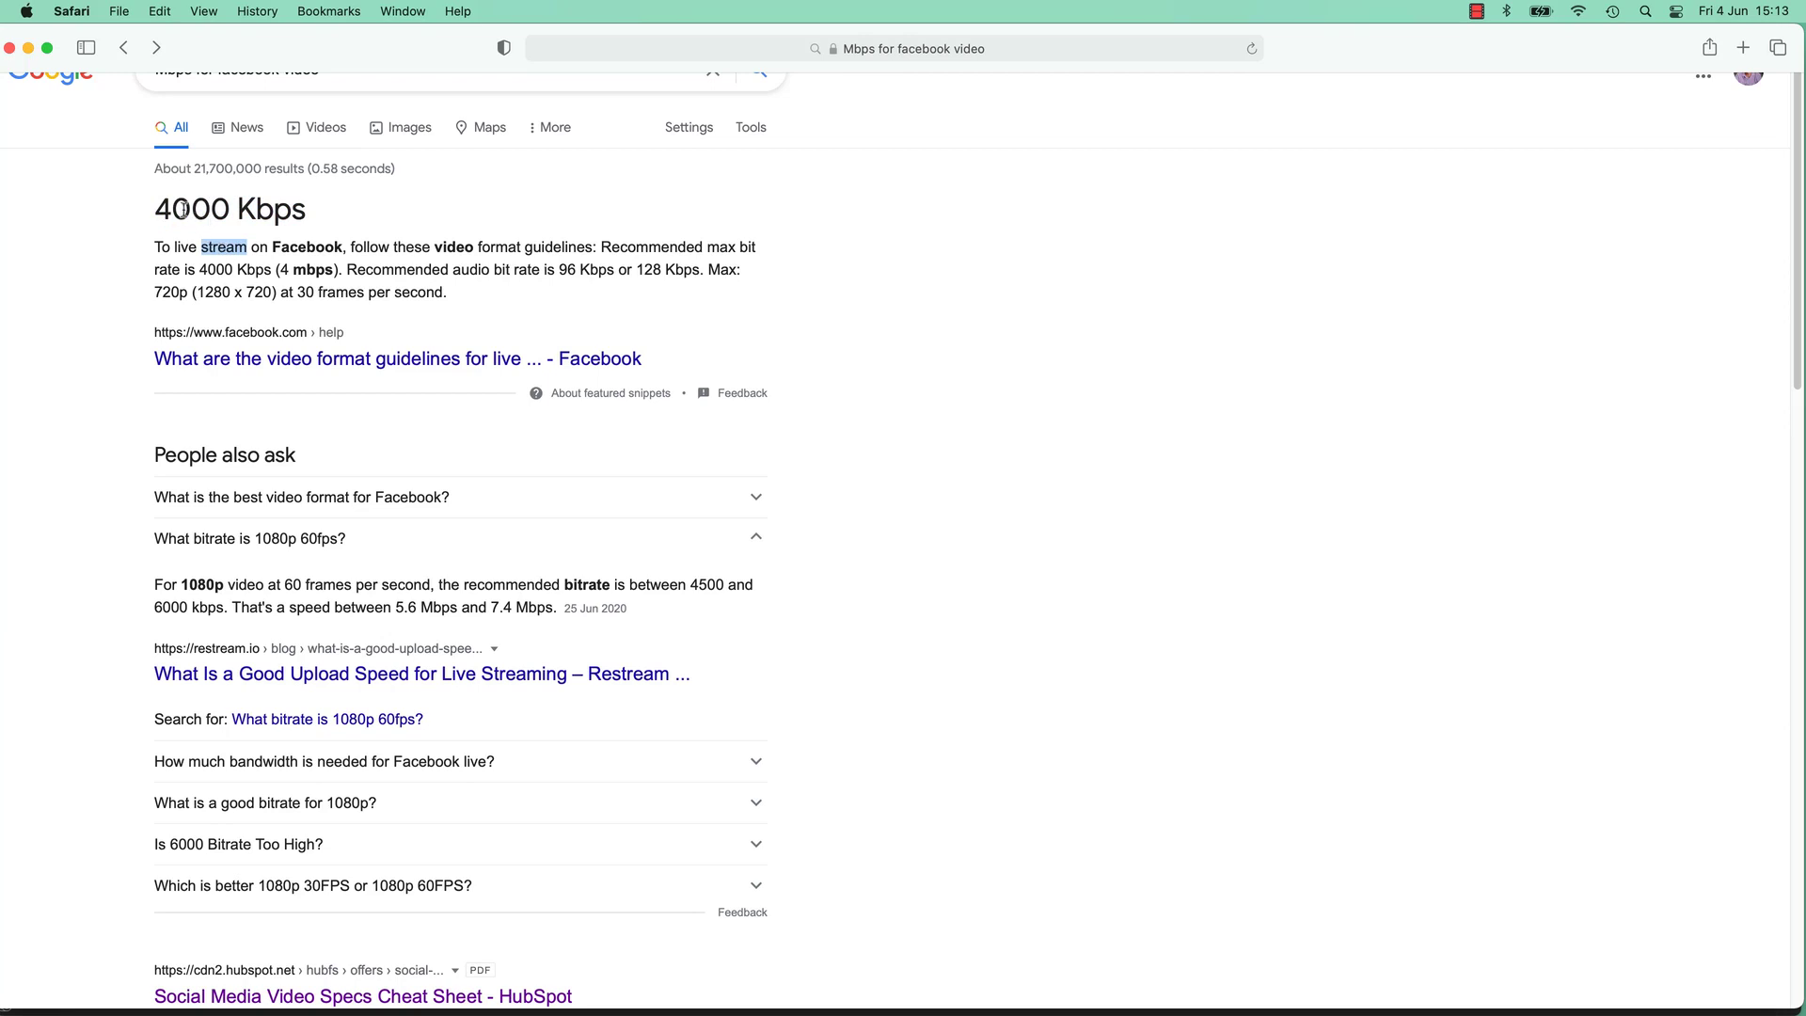
pyautogui.moveTo(174, 209); pyautogui.dragTo(155, 208)
pyautogui.moveTo(280, 269); pyautogui.dragTo(336, 270)
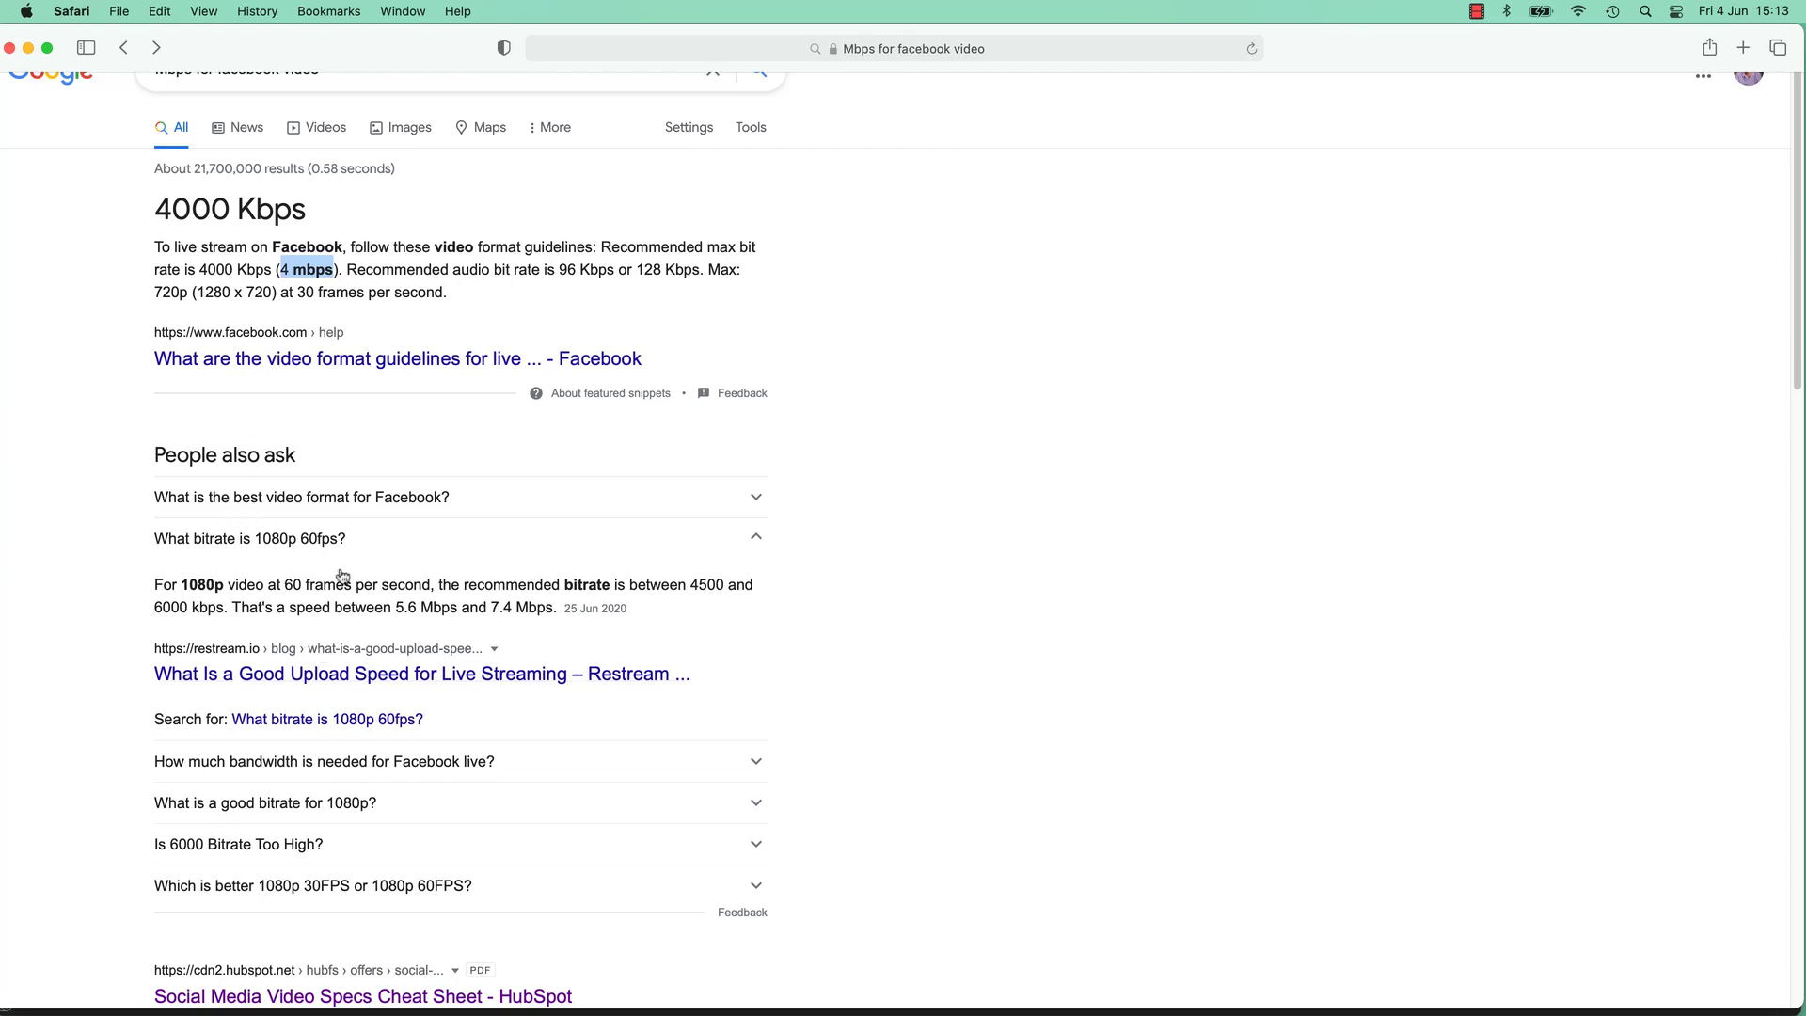
# Step: Open the HubSpot Social Media Video Specs Cheat Sheet and scroll to its bitrate table
pyautogui.scroll(-5, 330, 691)
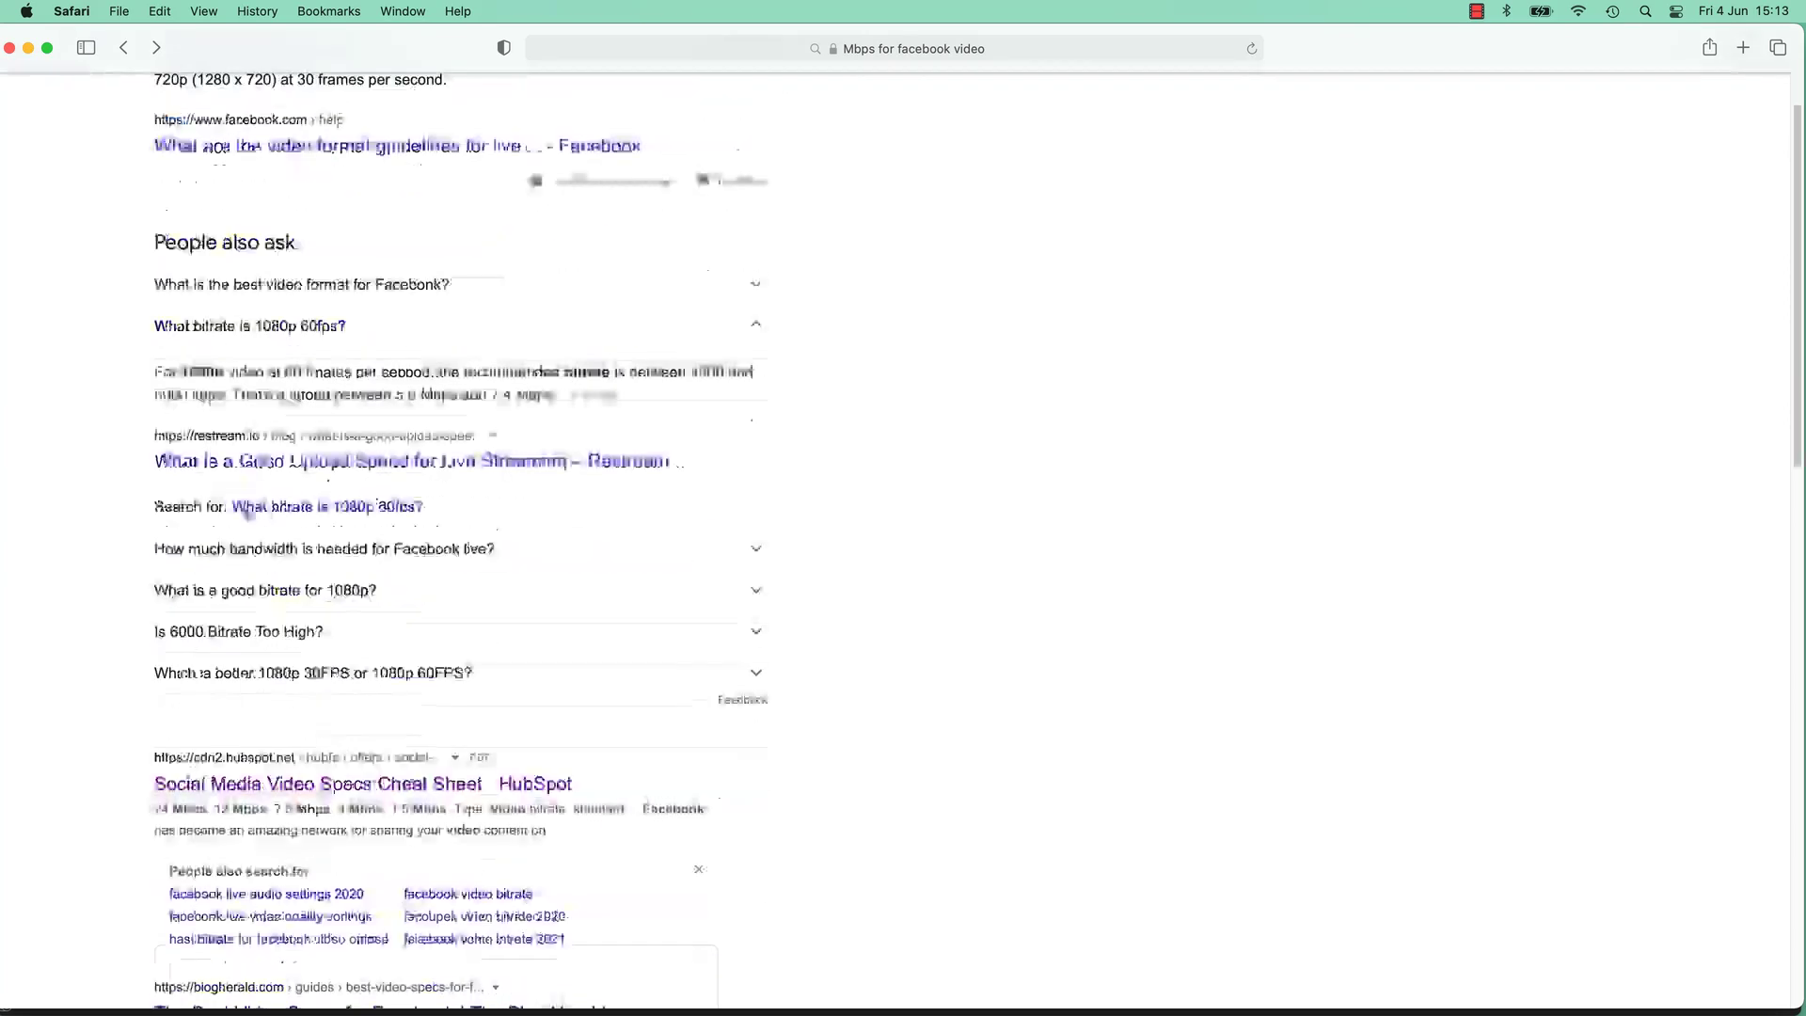
pyautogui.scroll(-3, 443, 573)
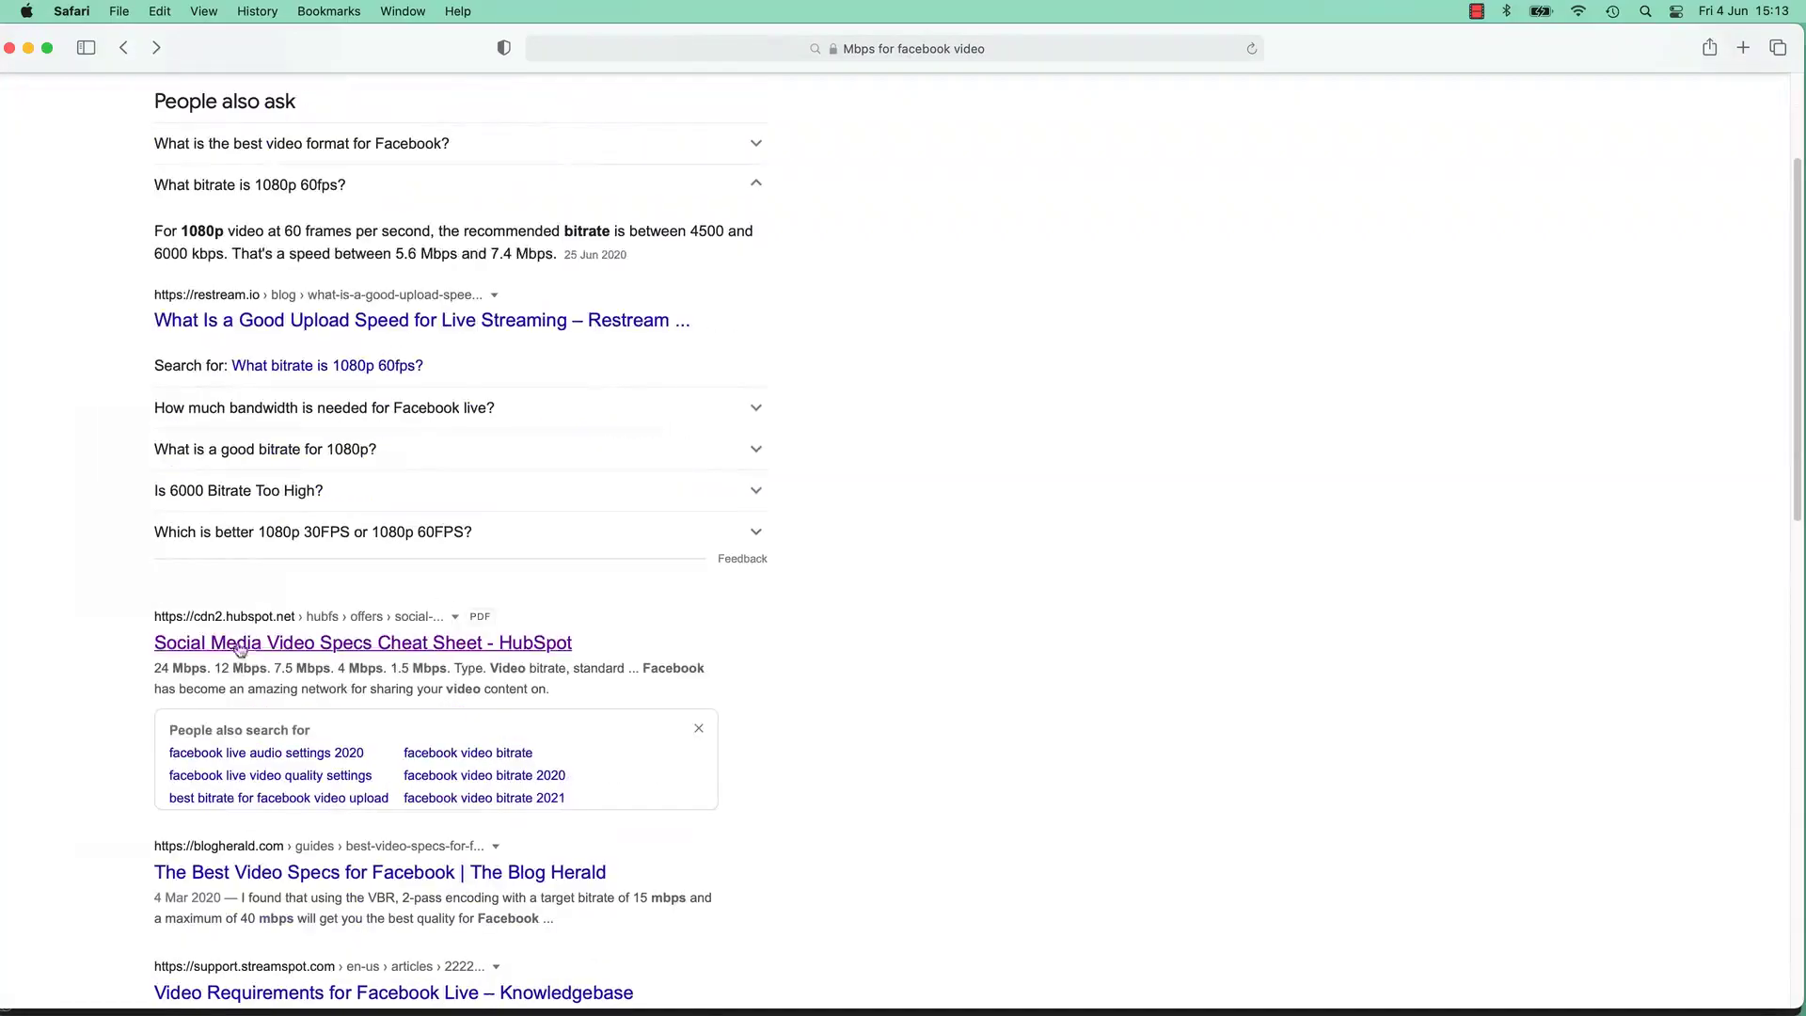
pyautogui.click(373, 647)
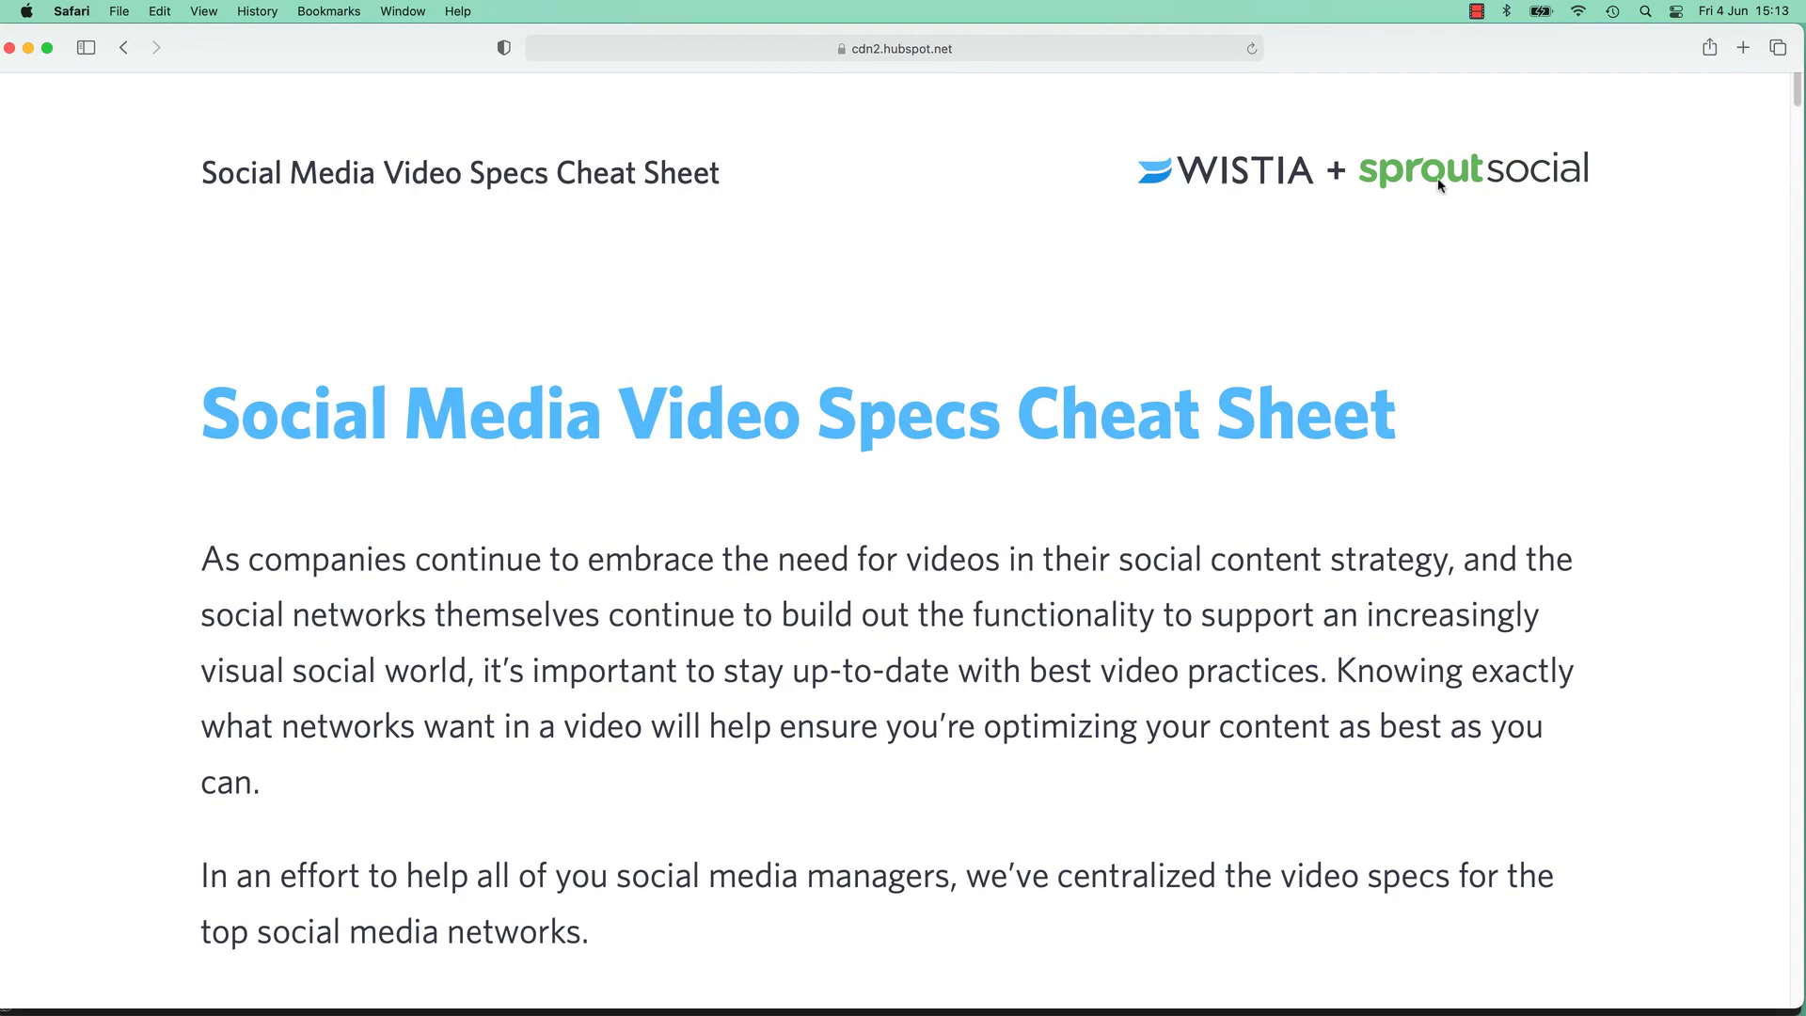
pyautogui.scroll(-6, 352, 640)
pyautogui.scroll(-20, 382, 680)
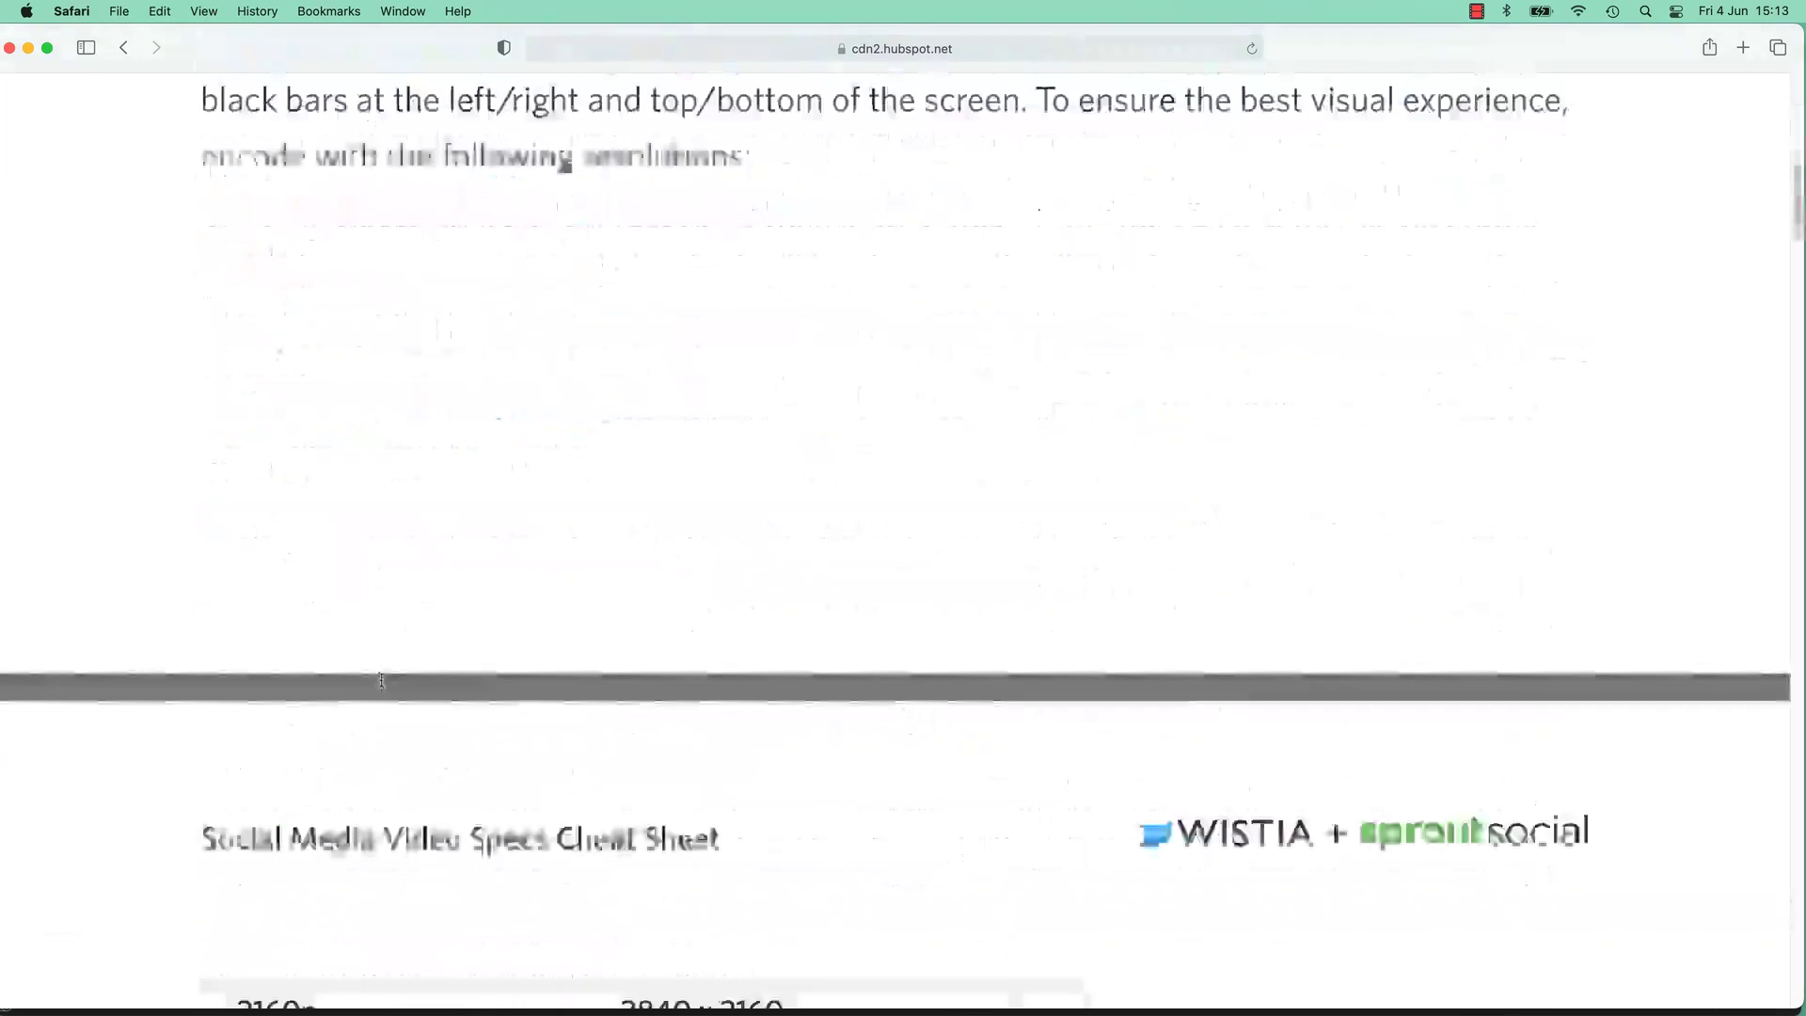
pyautogui.scroll(-3, 382, 679)
pyautogui.scroll(3, 377, 681)
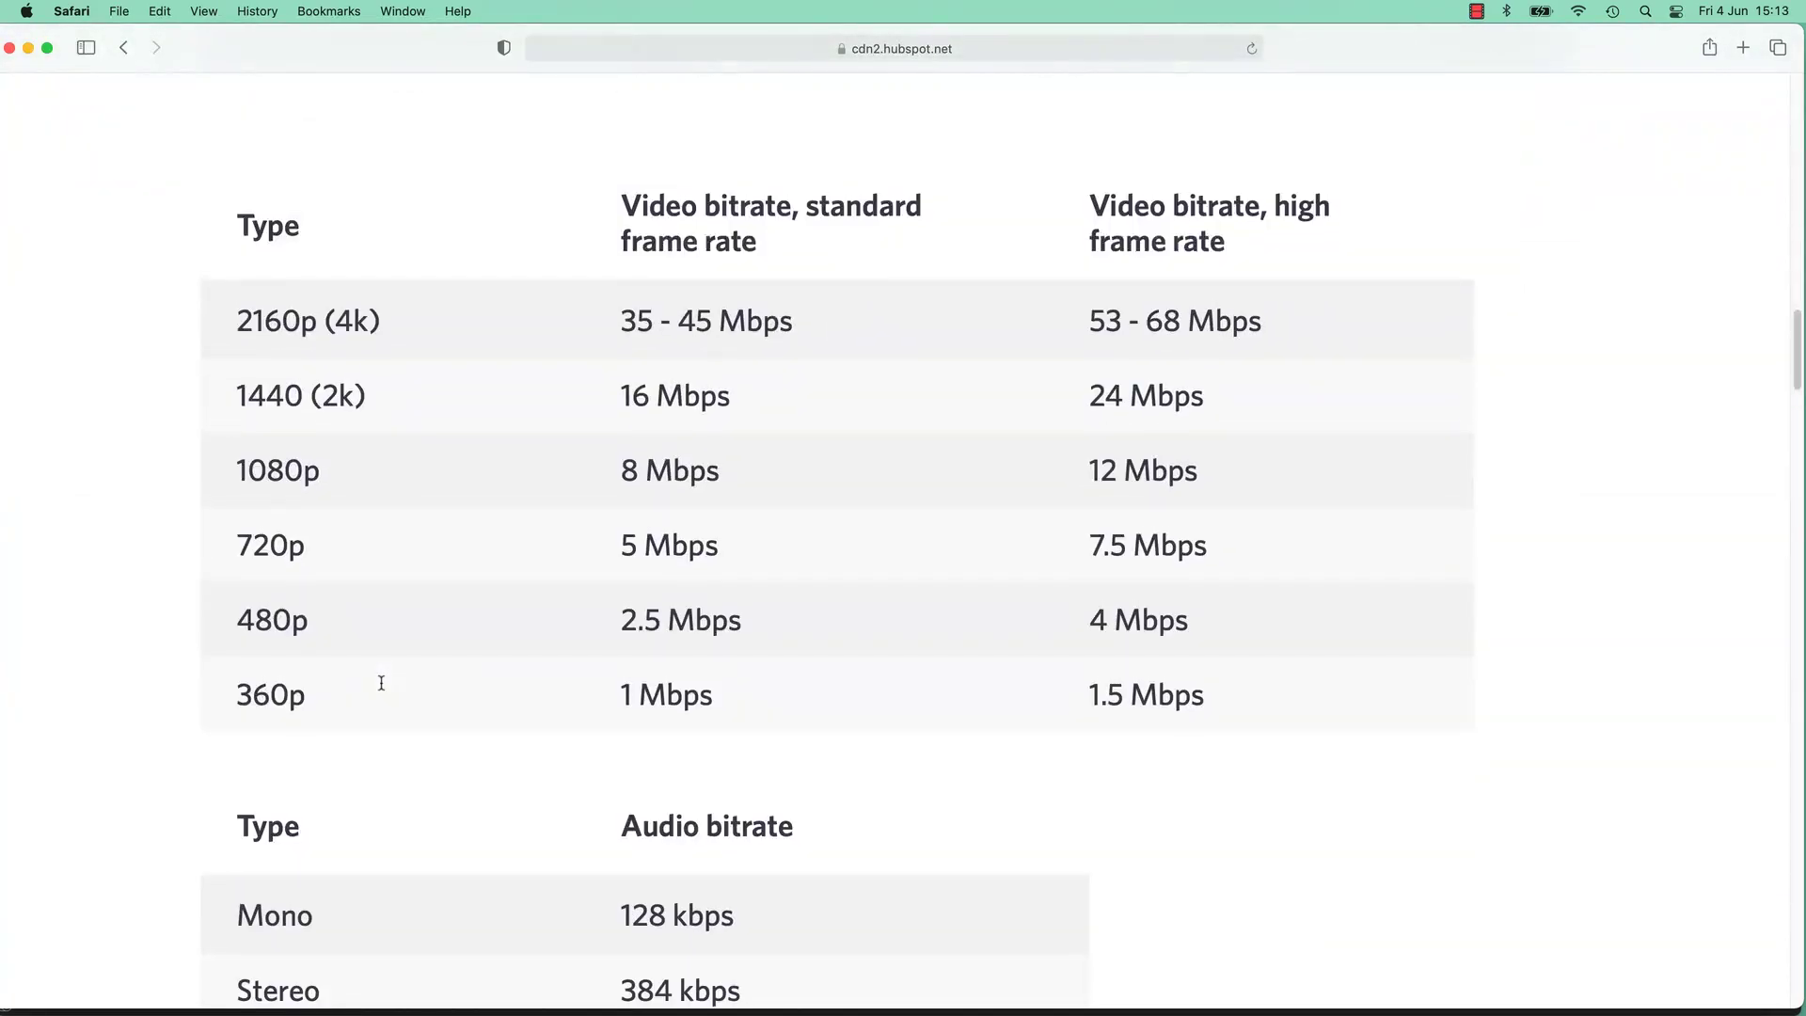
pyautogui.scroll(1, 380, 688)
# Step: Highlight the 1080p bitrates: 8 Mbps standard and 12 Mbps high frame rate
pyautogui.moveTo(241, 528); pyautogui.dragTo(351, 550)
pyautogui.moveTo(806, 248); pyautogui.dragTo(846, 299)
pyautogui.moveTo(619, 538); pyautogui.dragTo(712, 527)
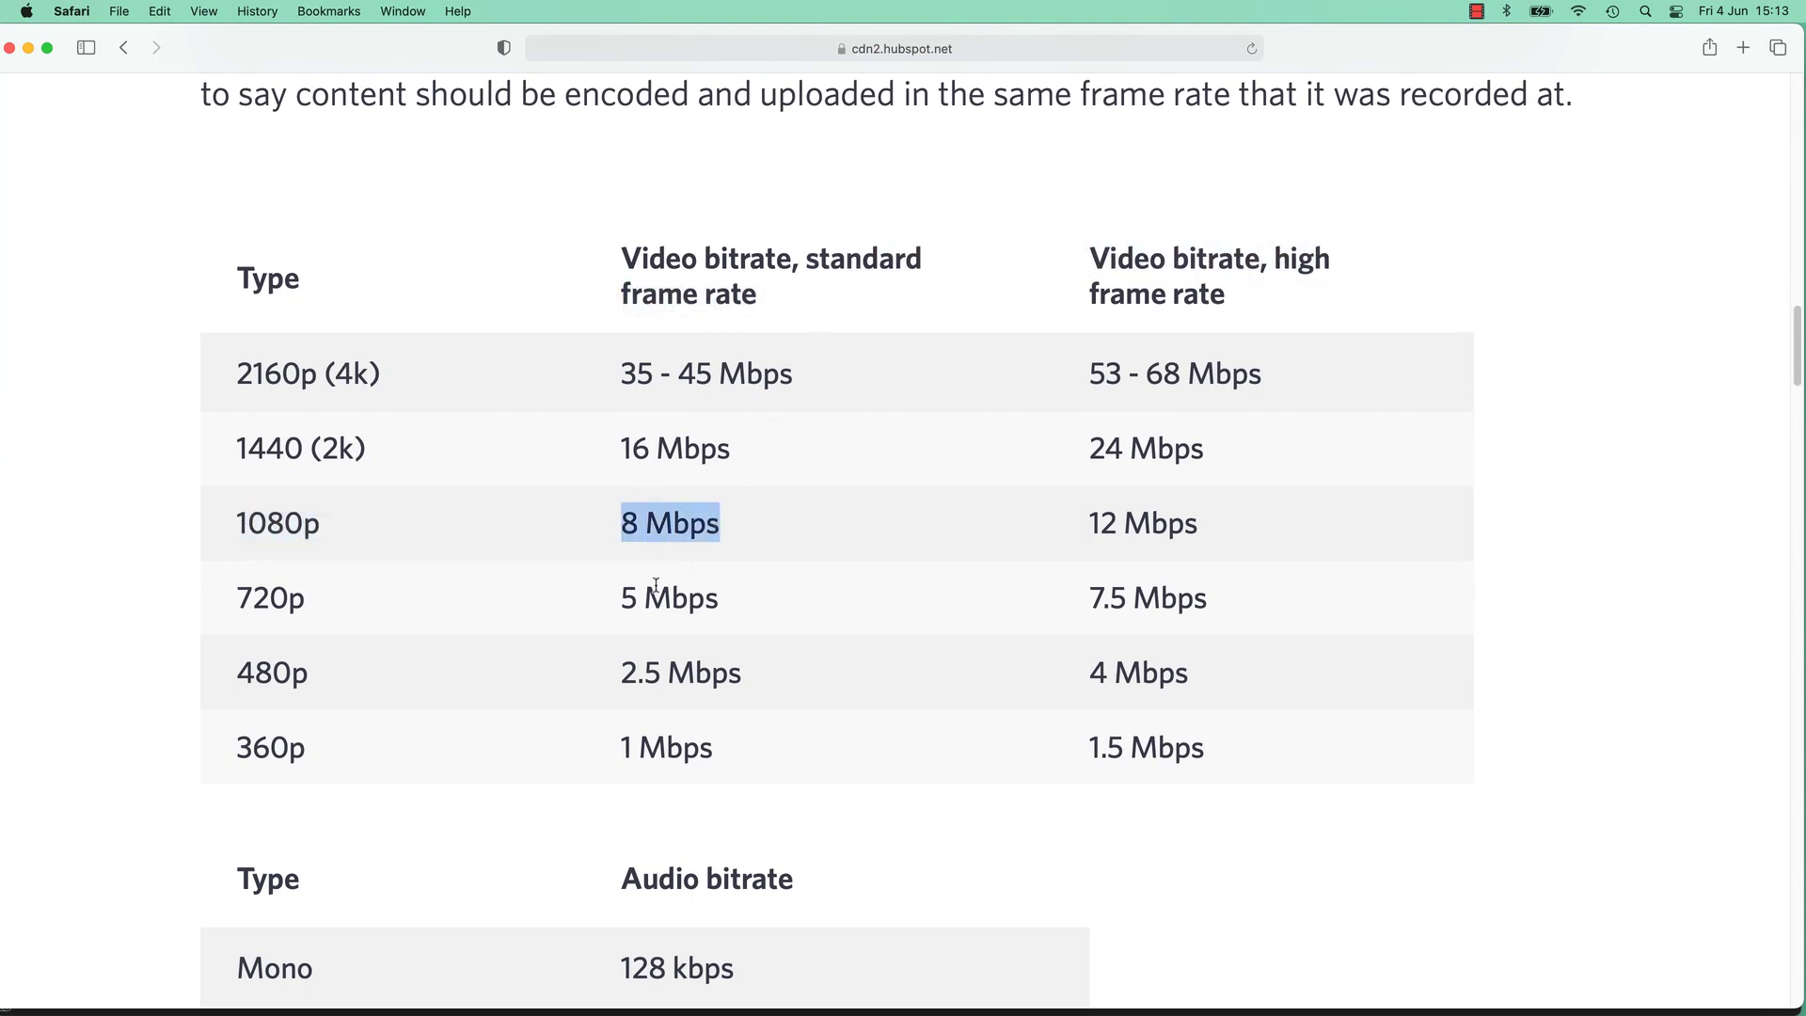
pyautogui.moveTo(1101, 529); pyautogui.dragTo(1163, 529)
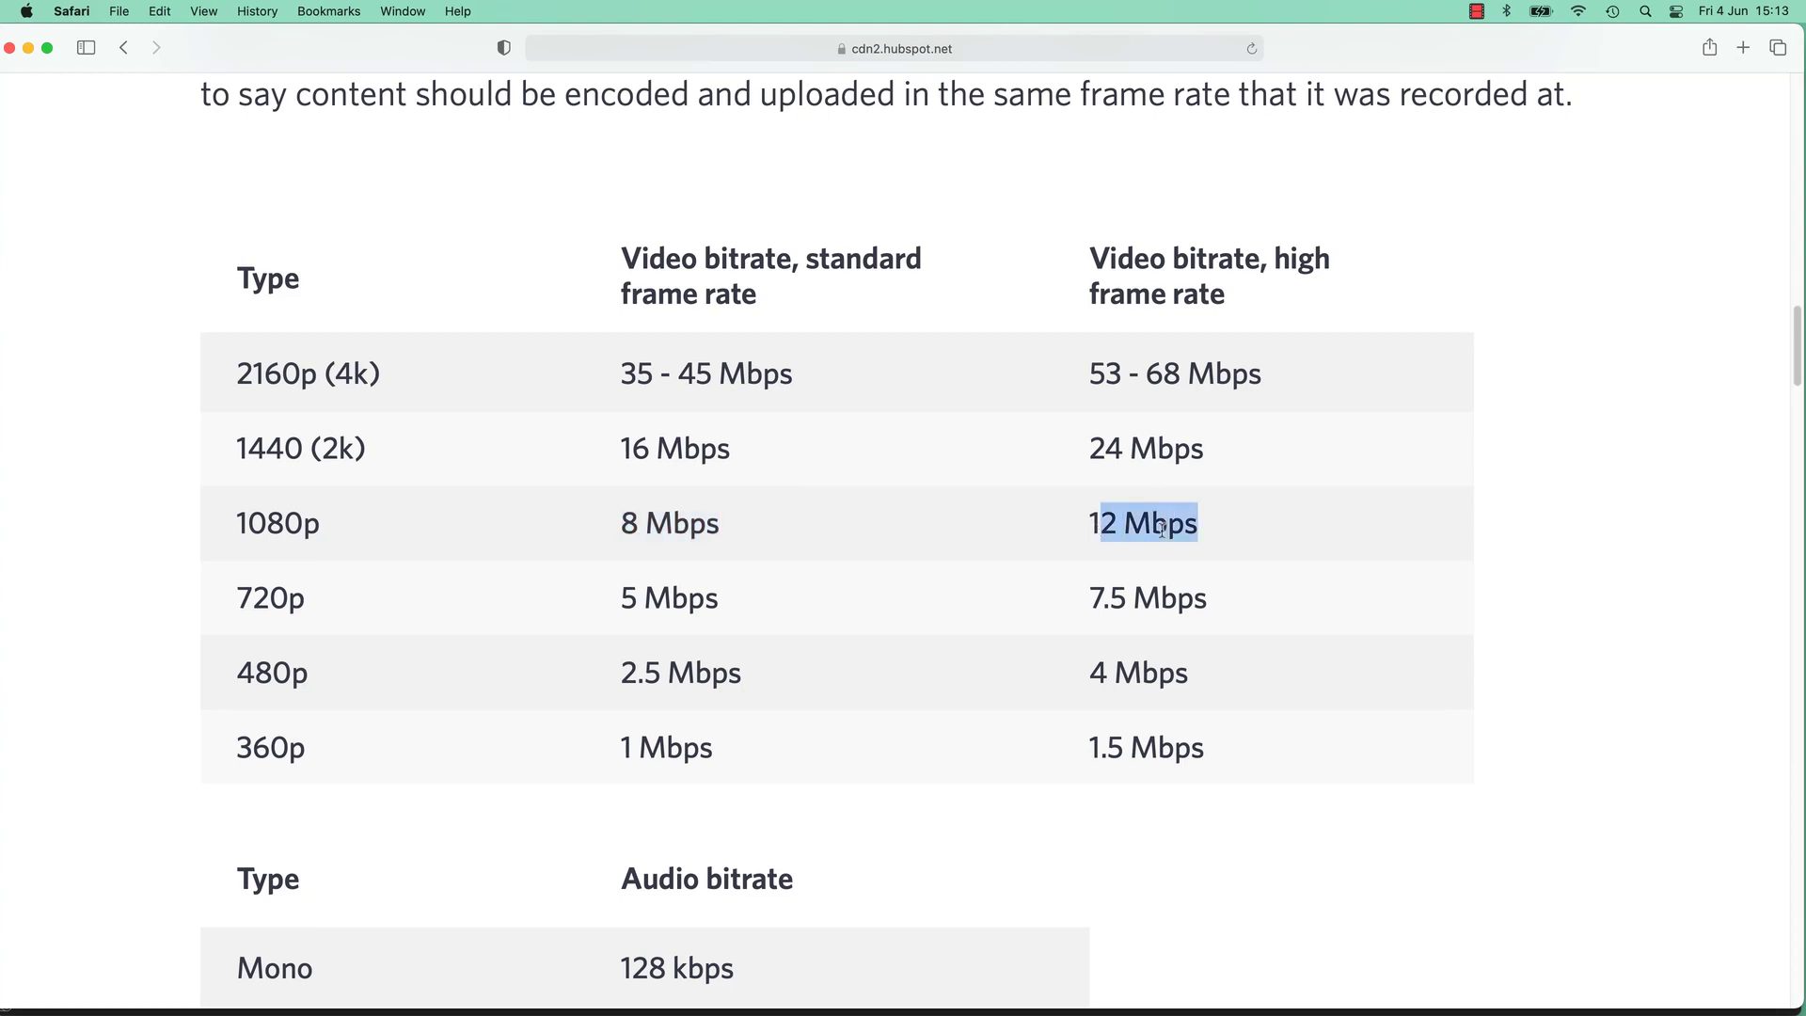
pyautogui.moveTo(618, 523); pyautogui.dragTo(722, 527)
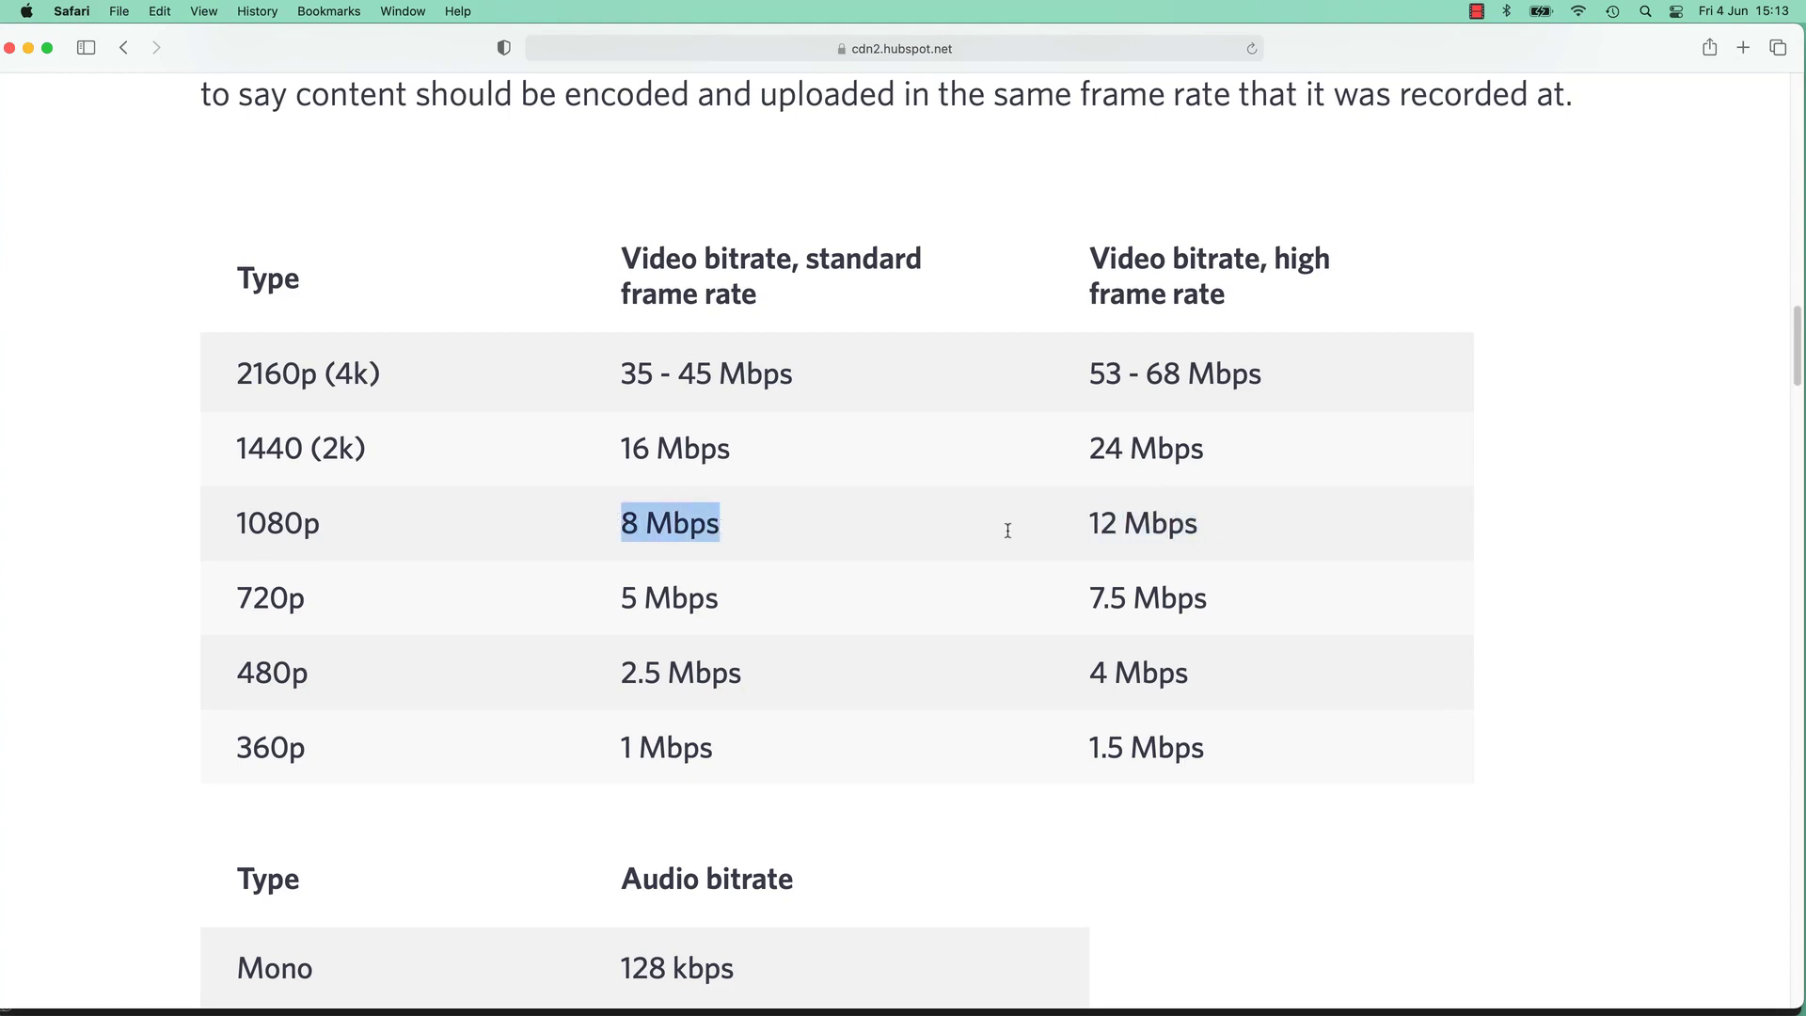
pyautogui.moveTo(1087, 525); pyautogui.dragTo(1200, 527)
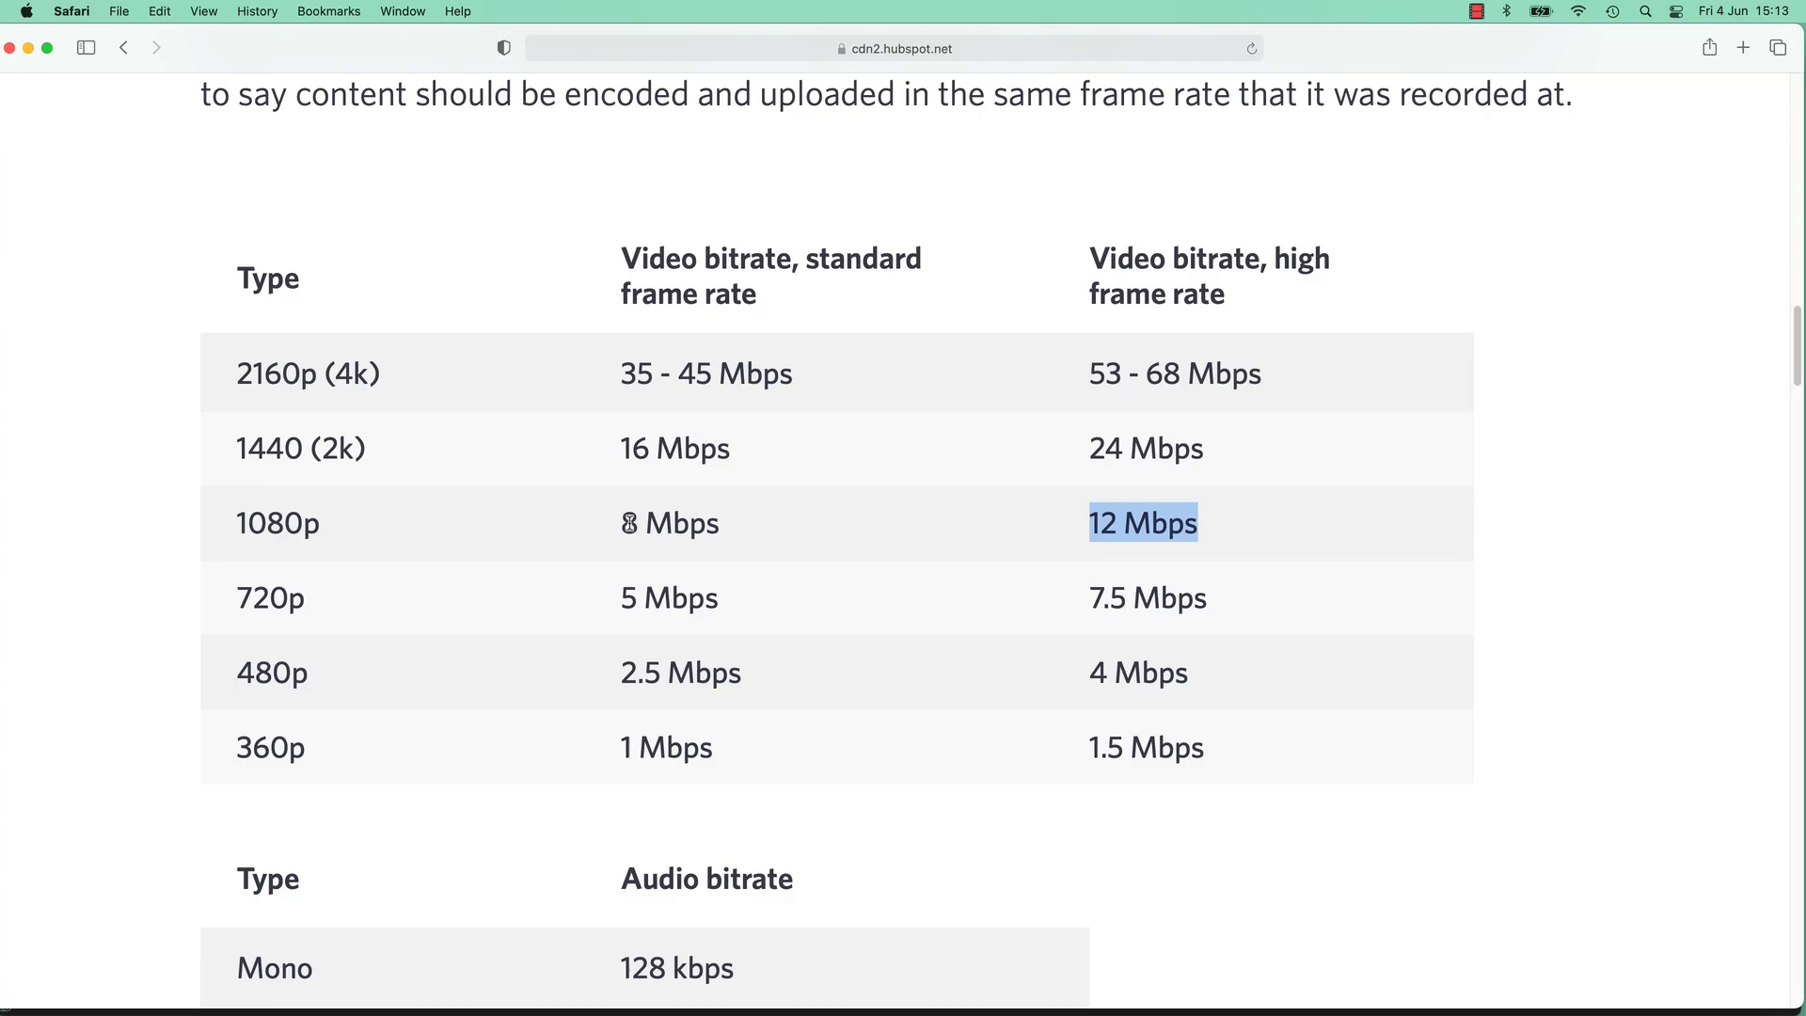
pyautogui.press('super+Tab')
# Step: Switch the export preset to YouTube 1080p Full HD, targeting 16 Mbps VBR
pyautogui.click(1134, 247)
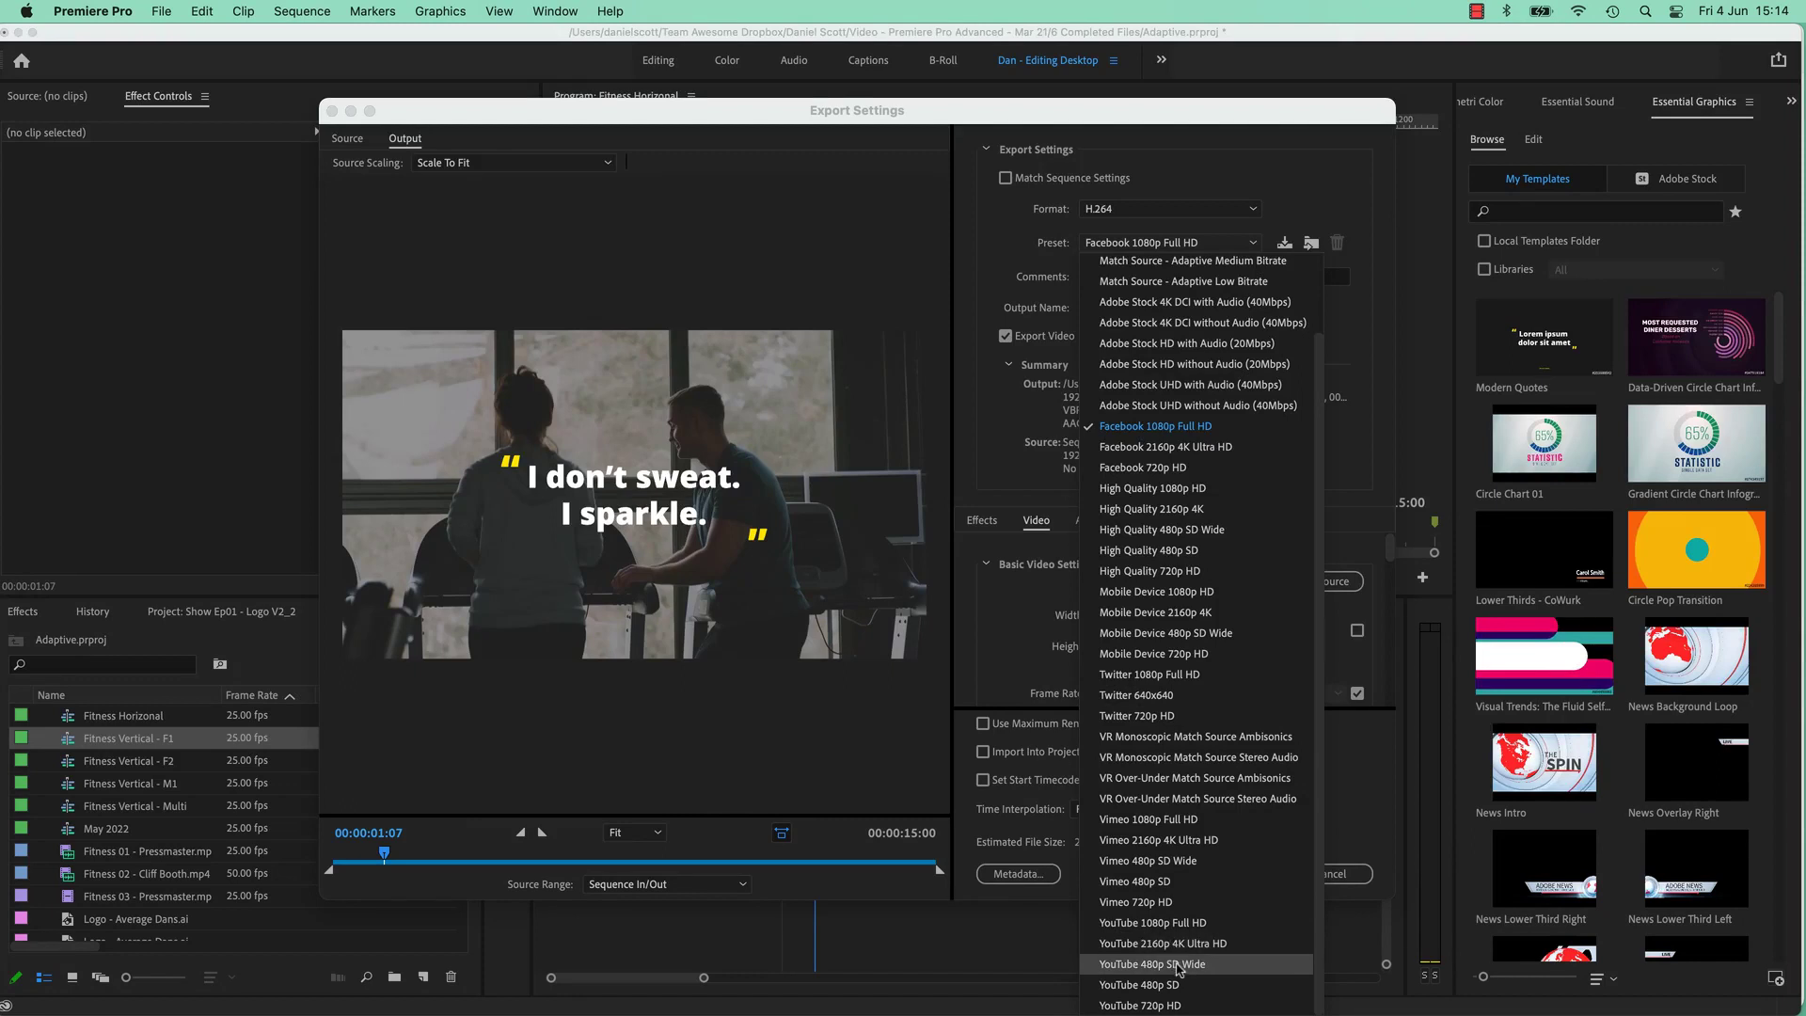
pyautogui.click(1169, 923)
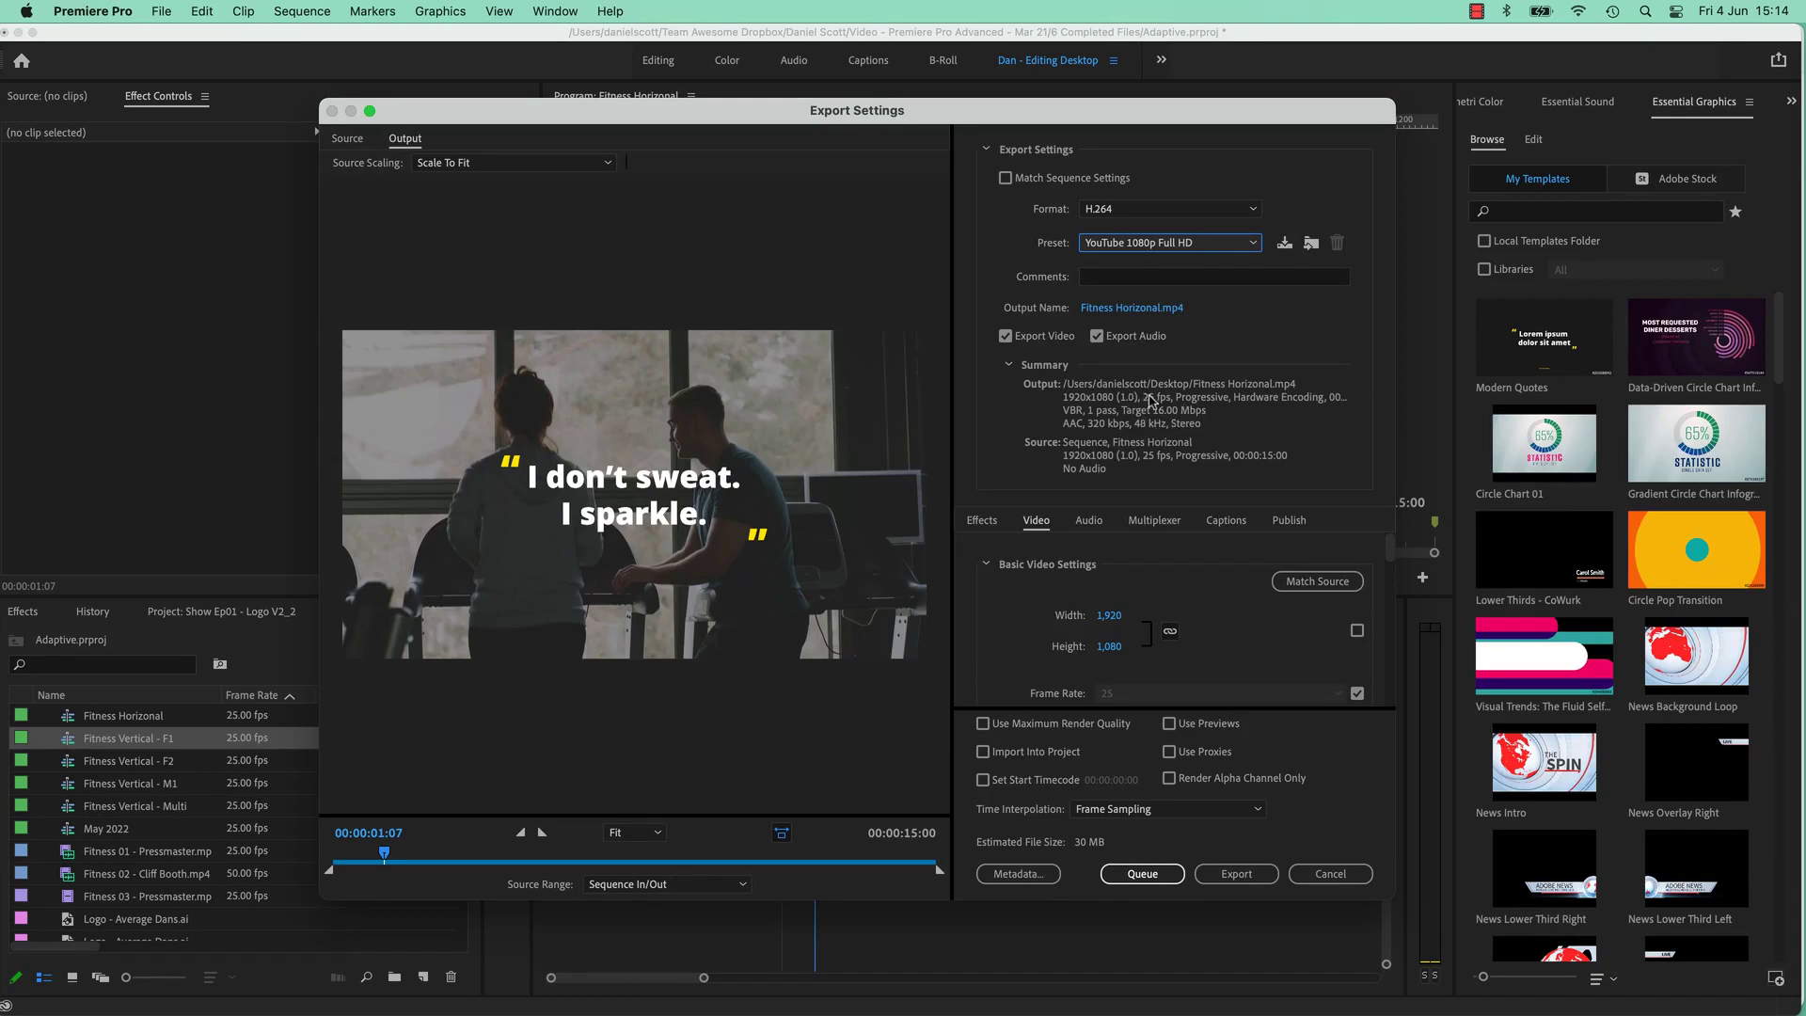
pyautogui.click(1163, 243)
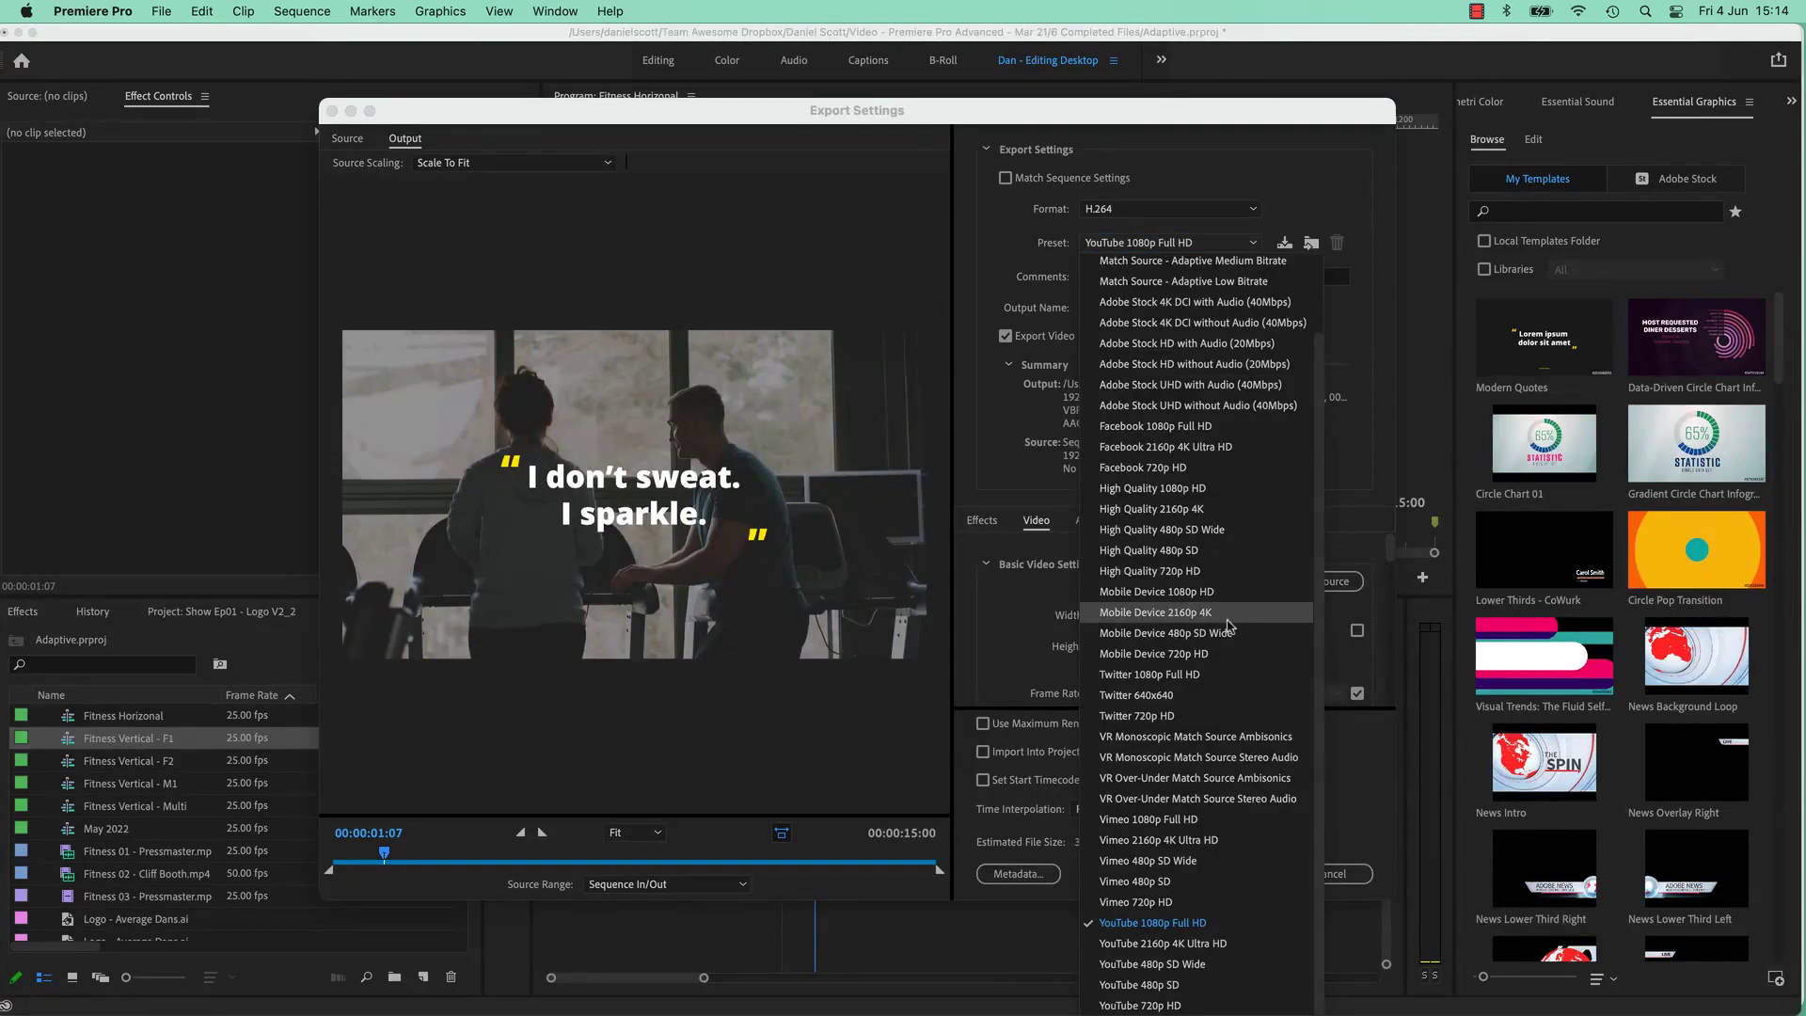
pyautogui.click(1377, 445)
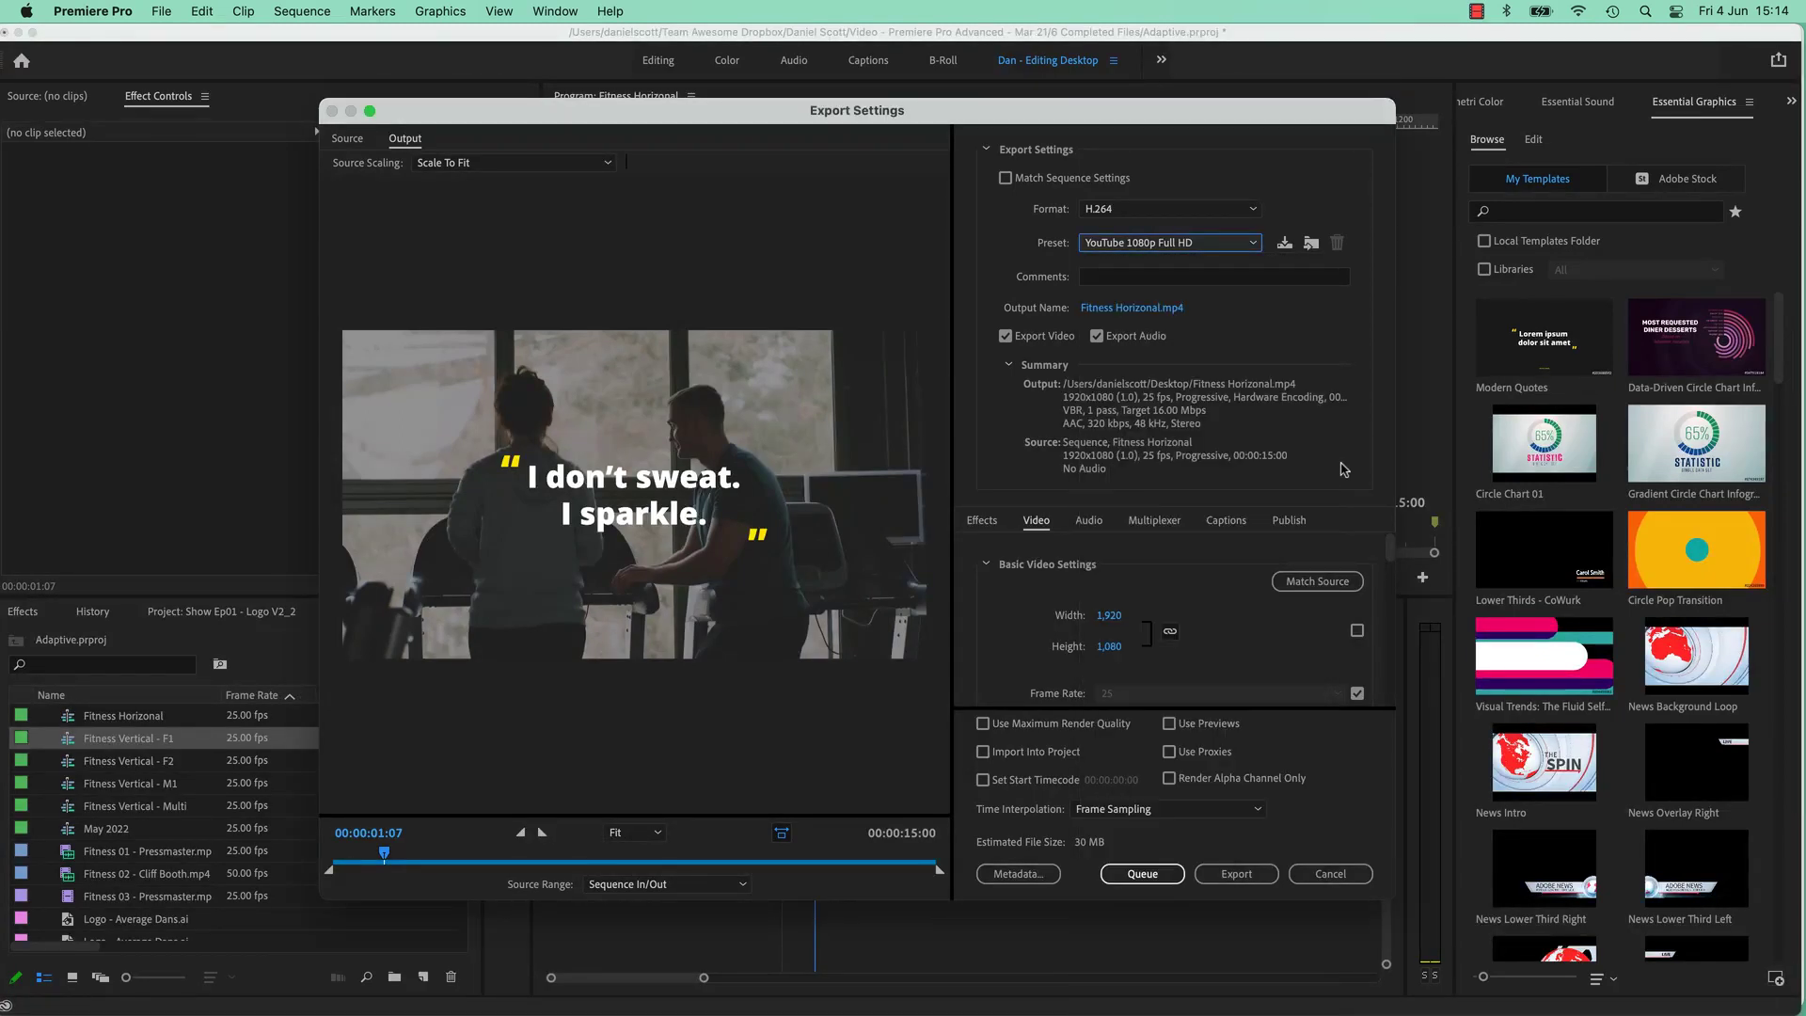